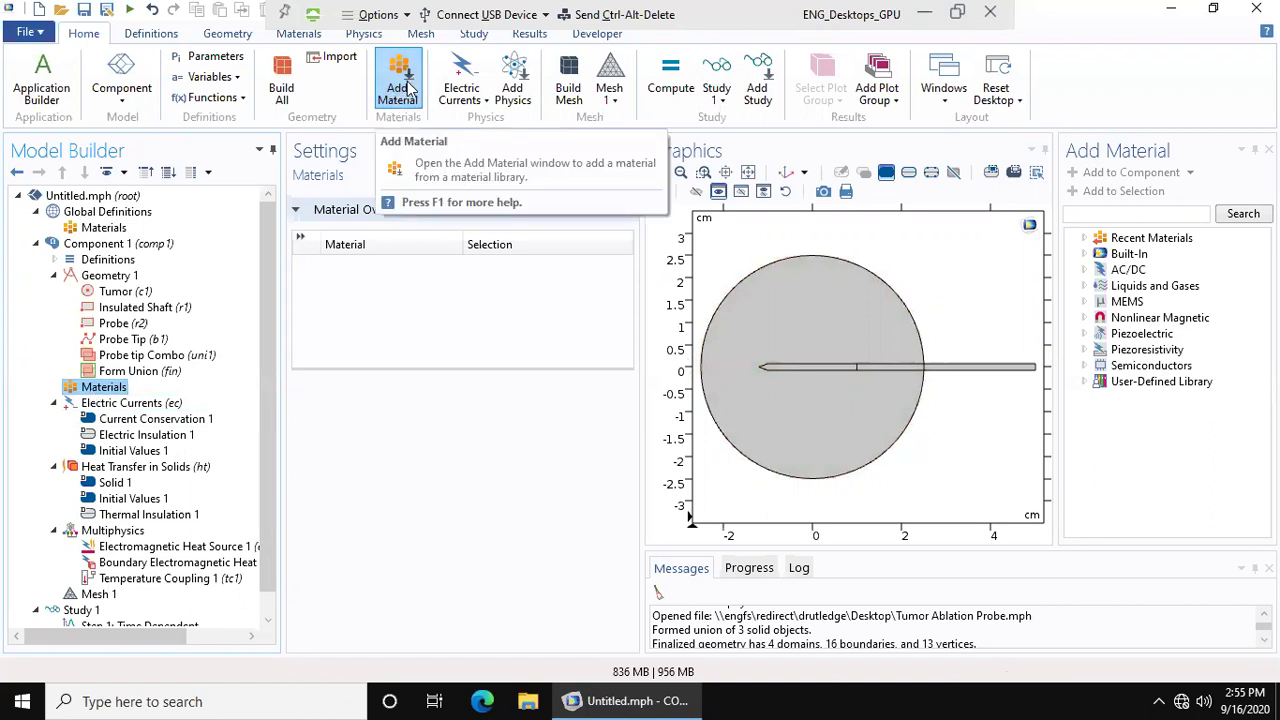
# - Expand the Built-In material library and select Titanium beta-21S for the probe shaft
pyautogui.click(1085, 255)
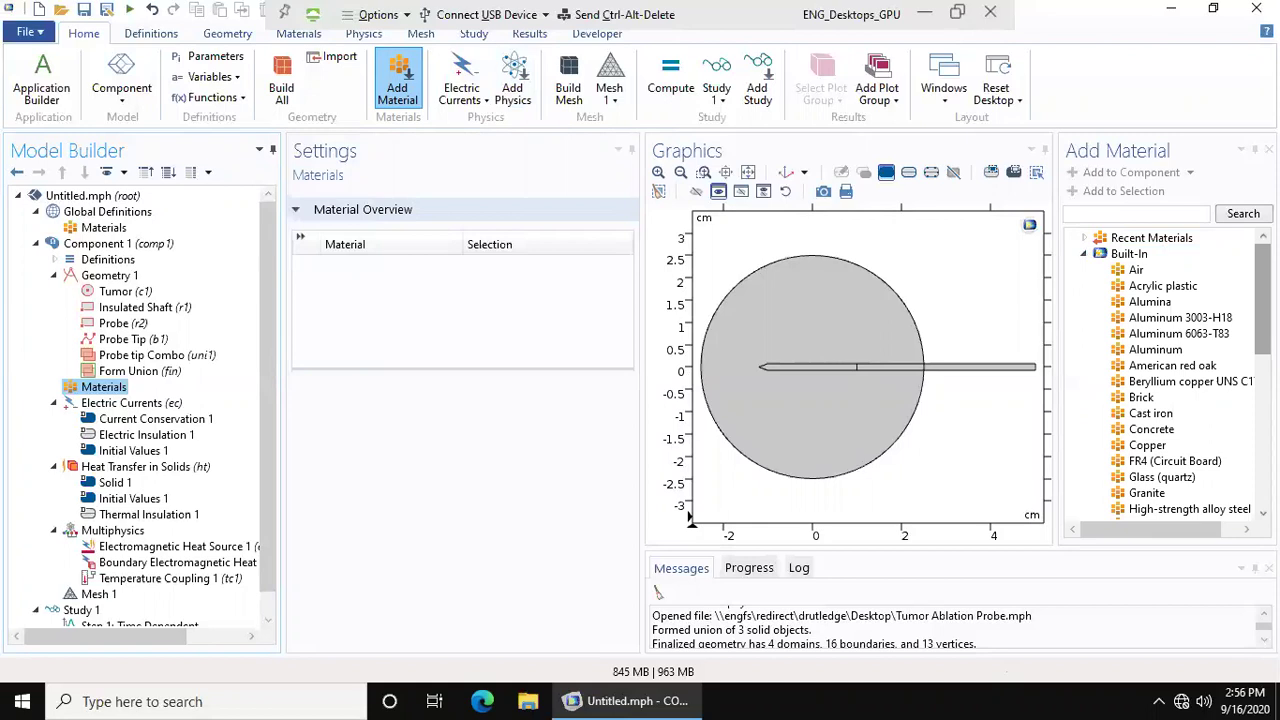
pyautogui.scroll(-3, 1160, 380)
pyautogui.scroll(-3, 1160, 380)
pyautogui.scroll(5, 1160, 380)
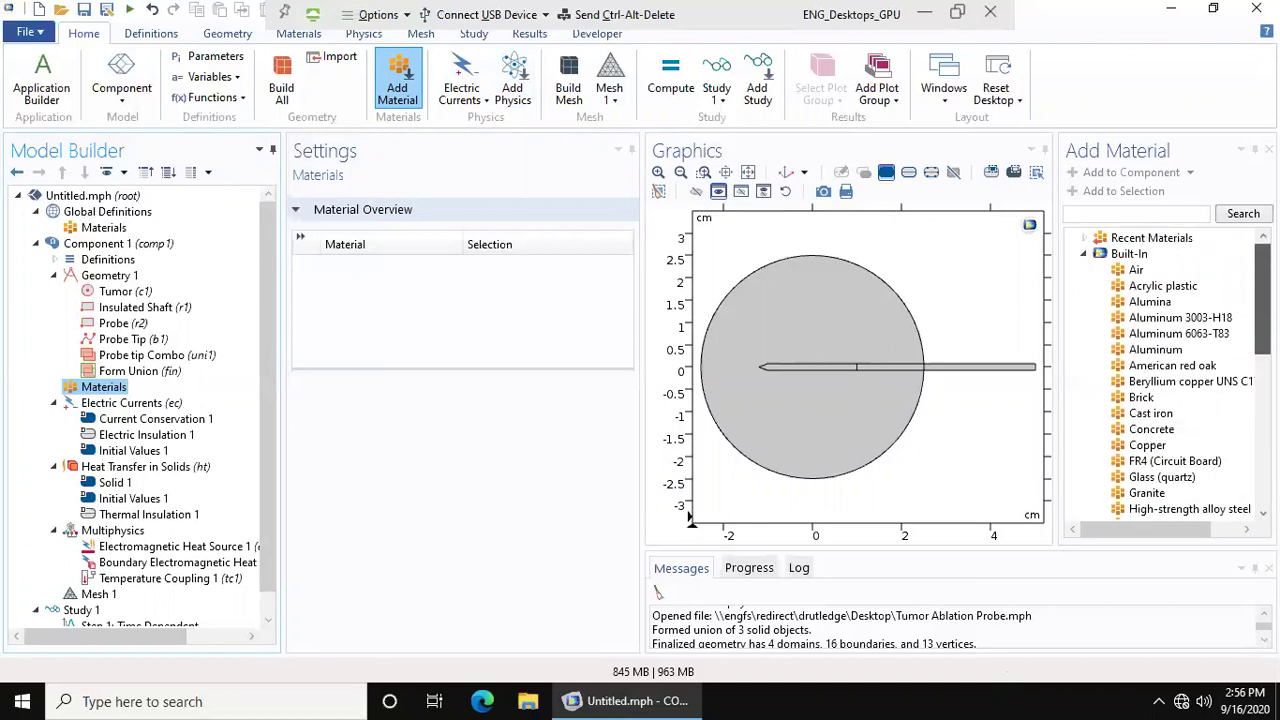
pyautogui.scroll(-1, 1180, 380)
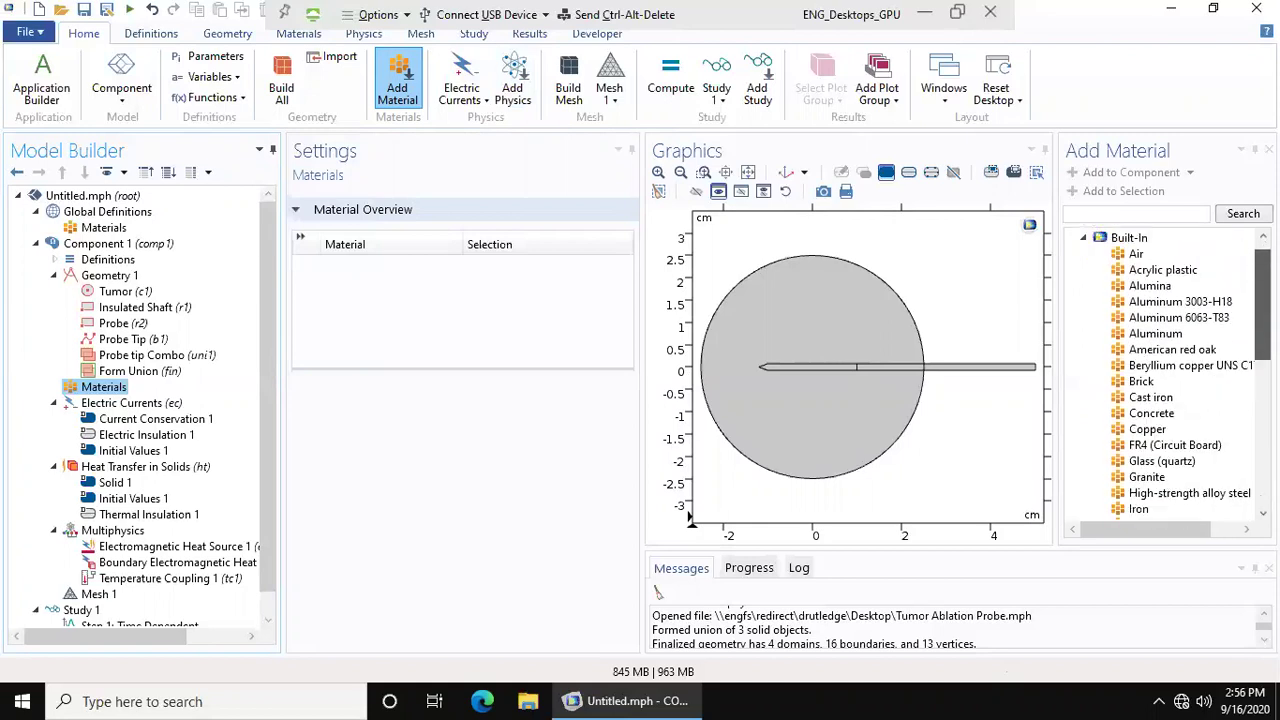
pyautogui.scroll(-4, 1180, 380)
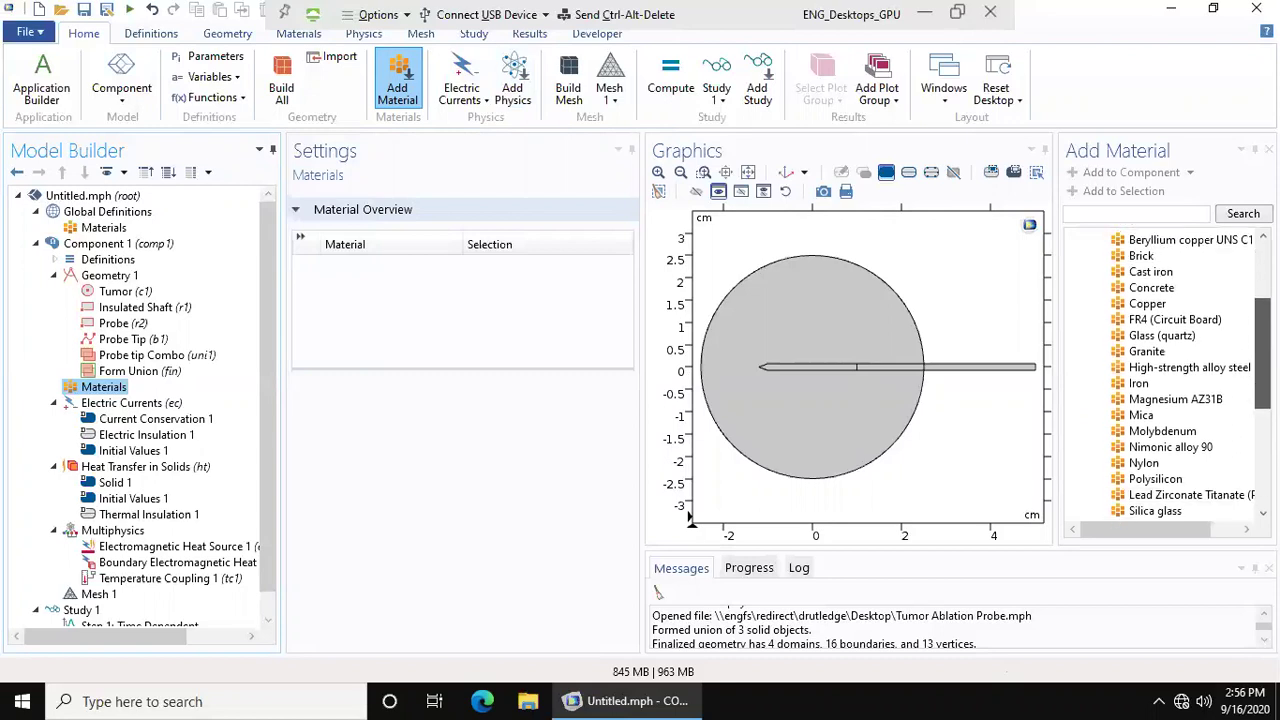
pyautogui.scroll(-3, 1180, 380)
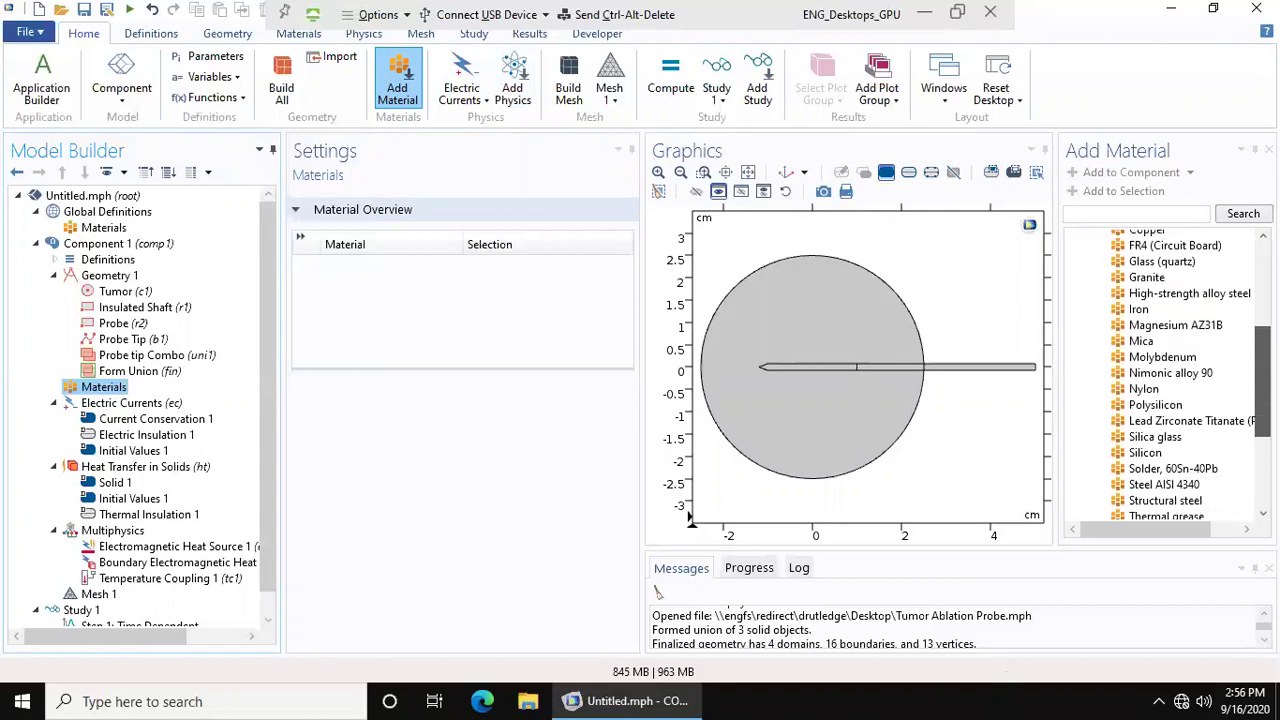
pyautogui.scroll(-2, 1180, 380)
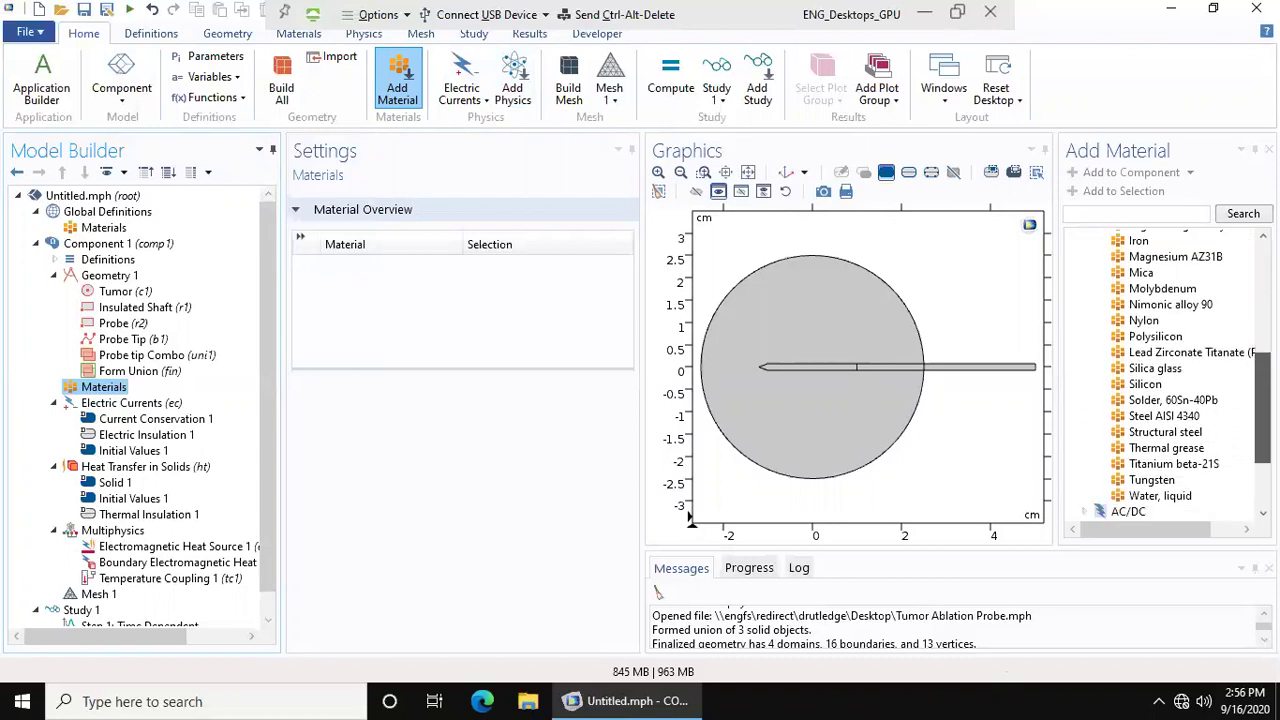
pyautogui.click(1193, 466)
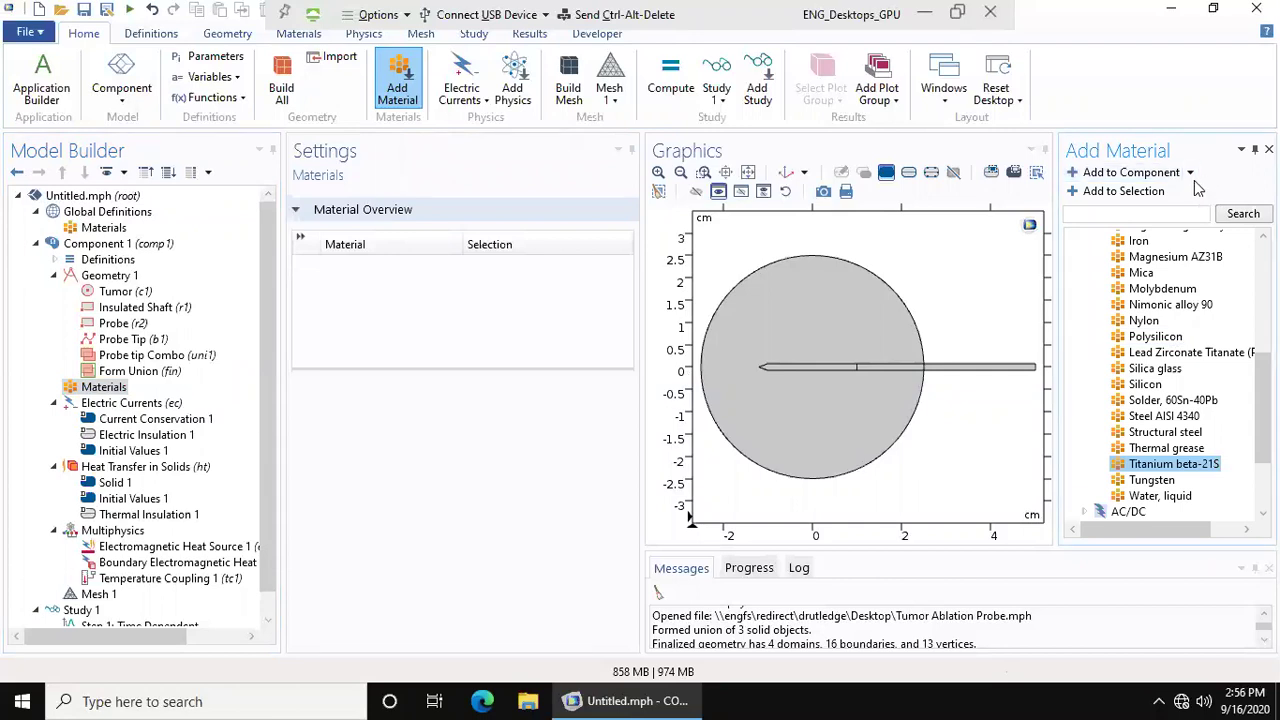
# - Select shaft domains 3 and 4 and add Titanium beta-21S to them as mat1
pyautogui.click(967, 370)
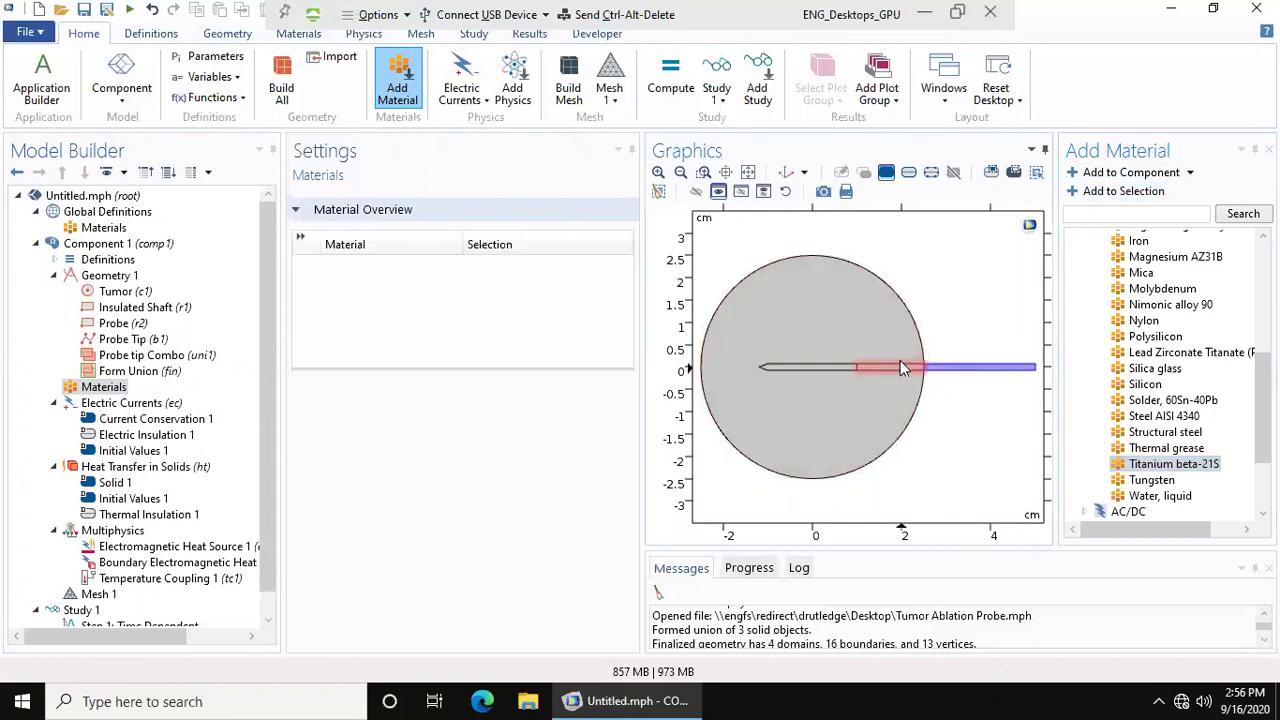
pyautogui.click(900, 368)
pyautogui.click(907, 370)
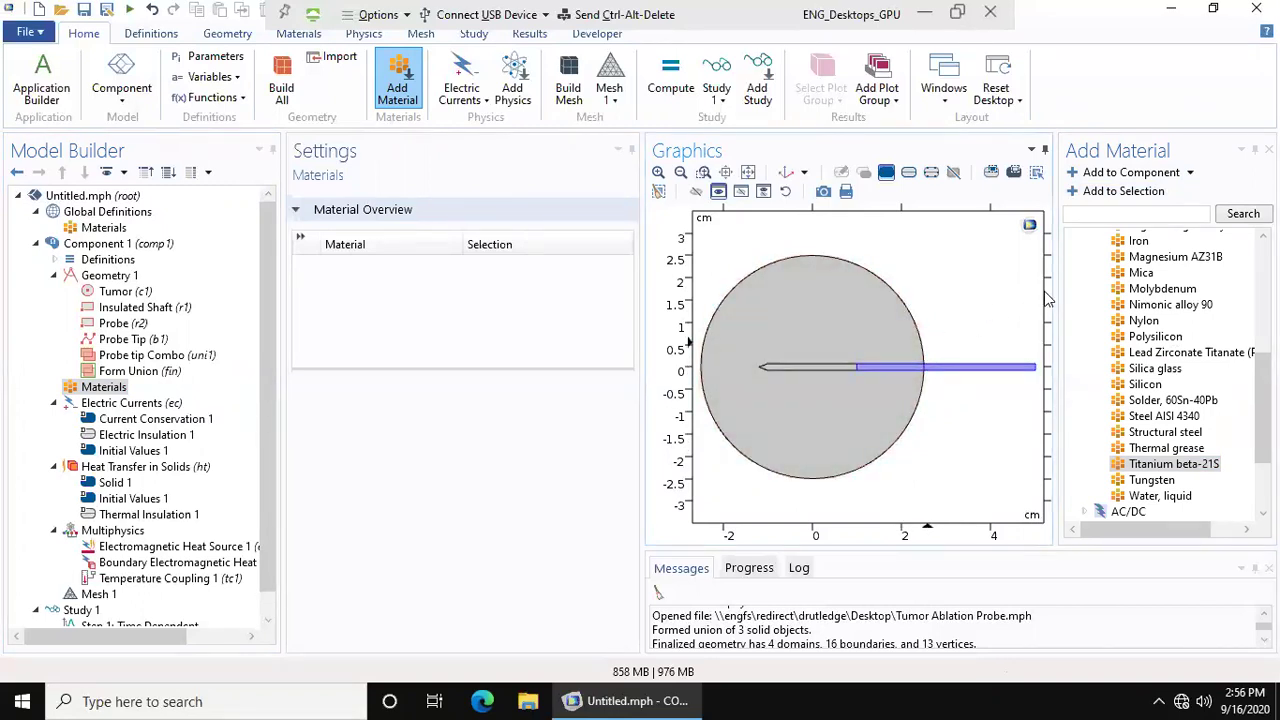
pyautogui.click(1110, 192)
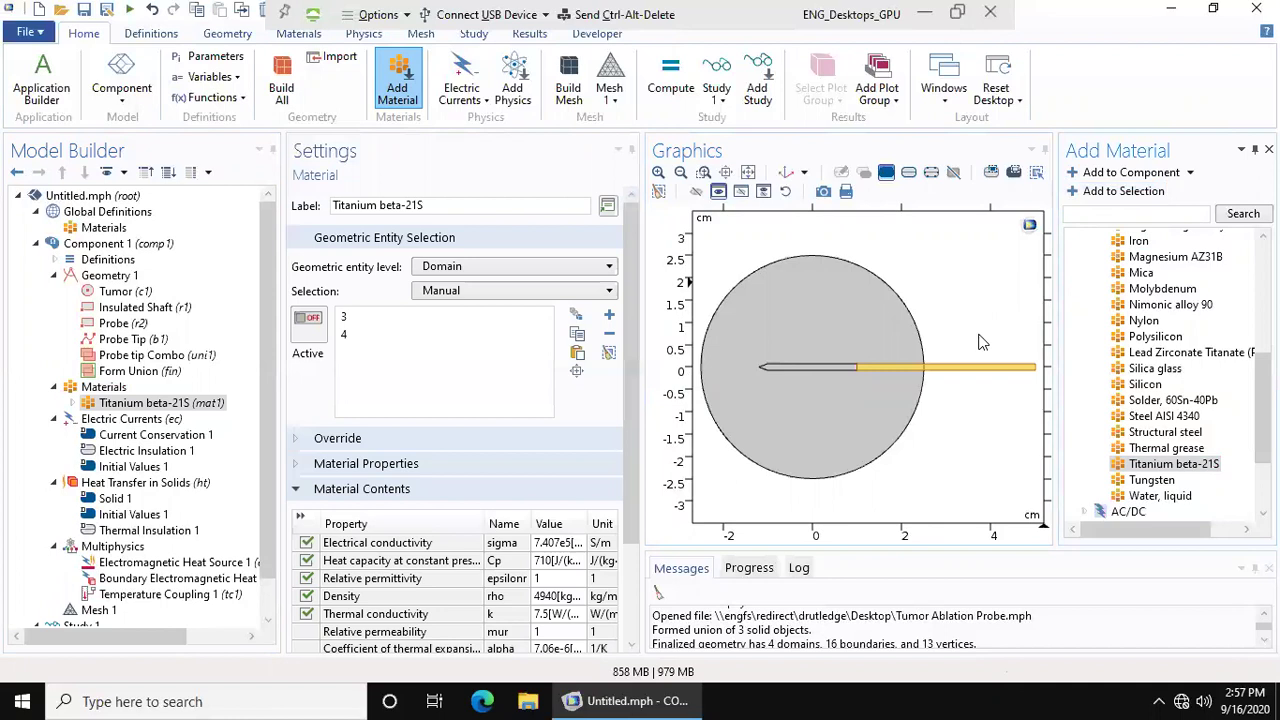
pyautogui.scroll(-2, 632, 410)
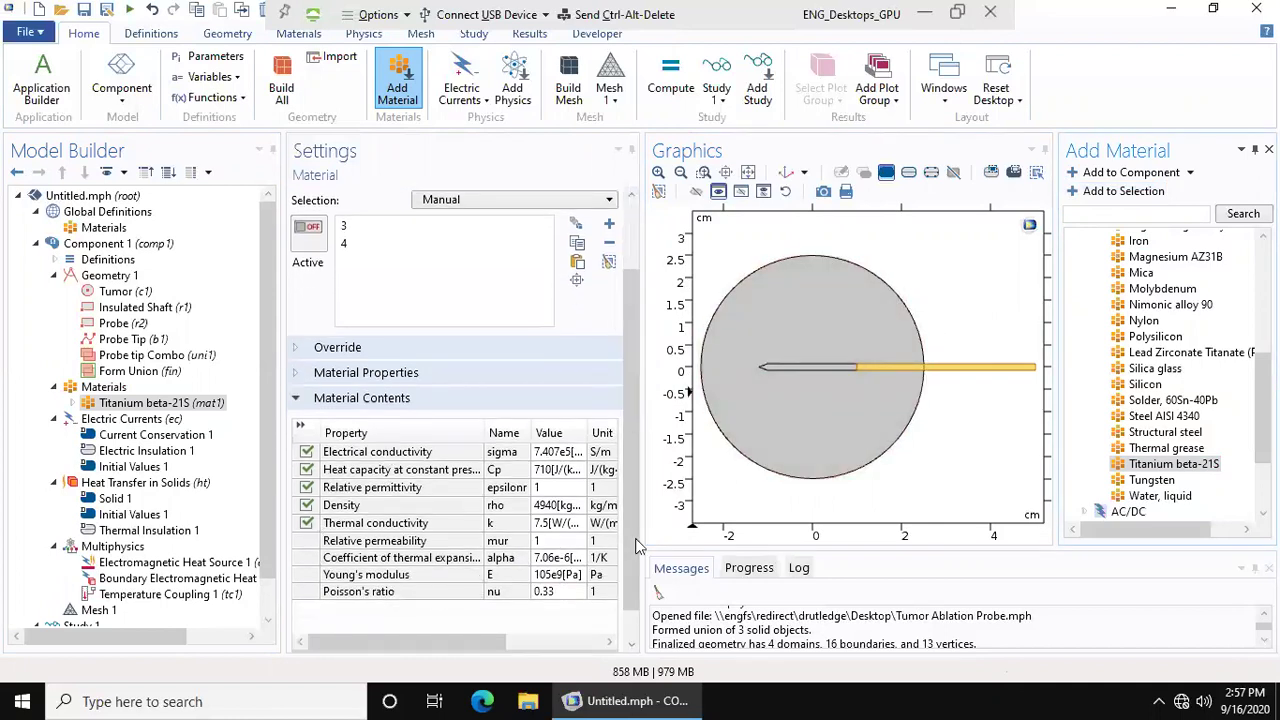
pyautogui.scroll(-2, 635, 538)
pyautogui.scroll(4, 638, 450)
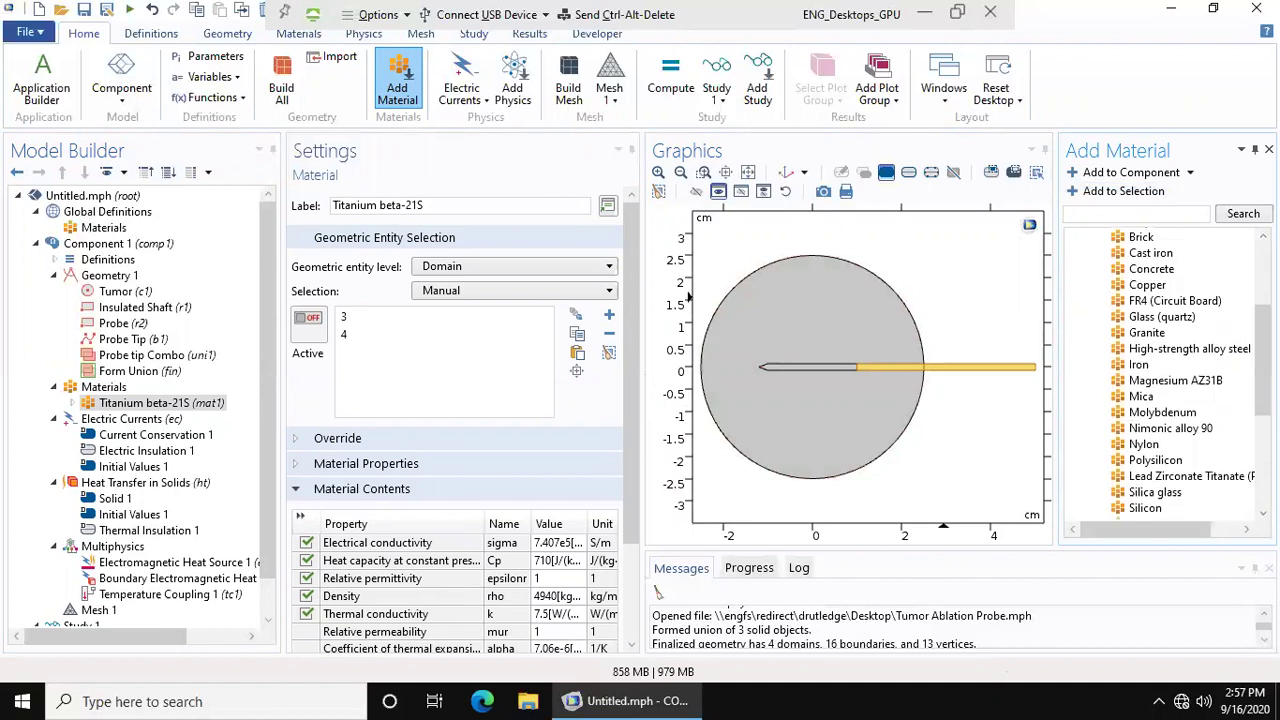
# - Pick Copper in the material library and select the probe tip domain
pyautogui.click(1160, 286)
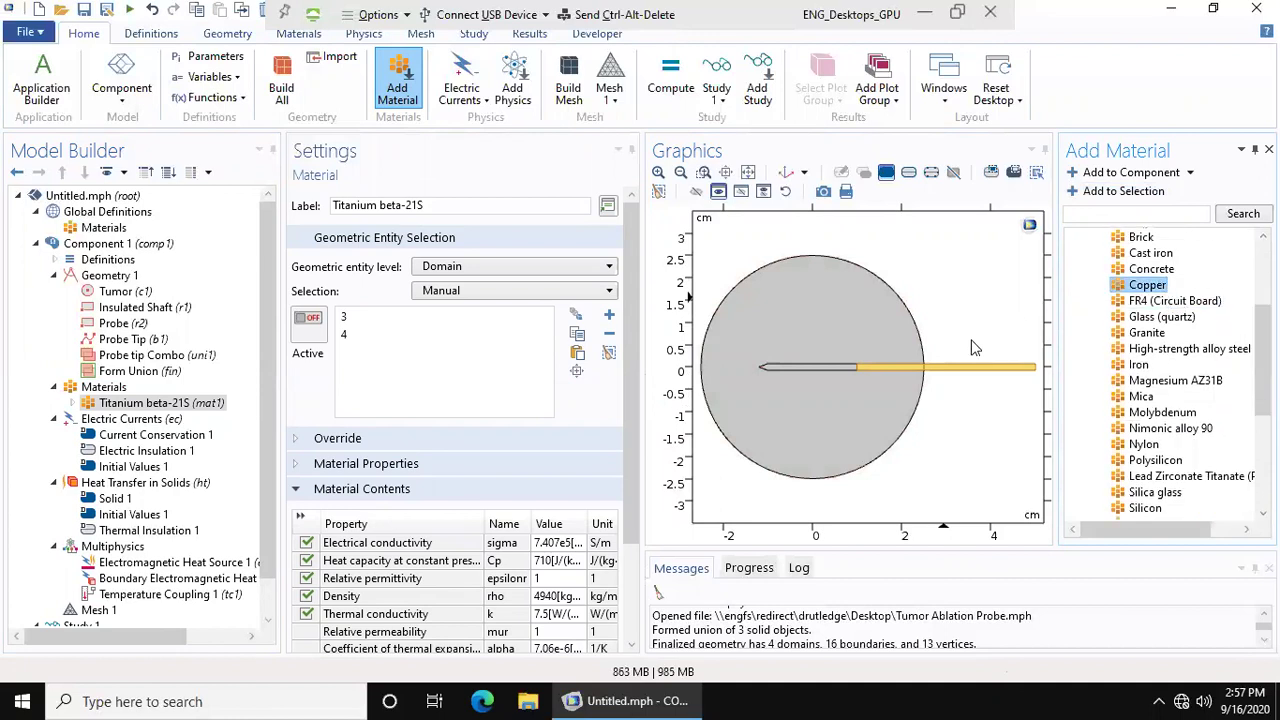
pyautogui.click(804, 366)
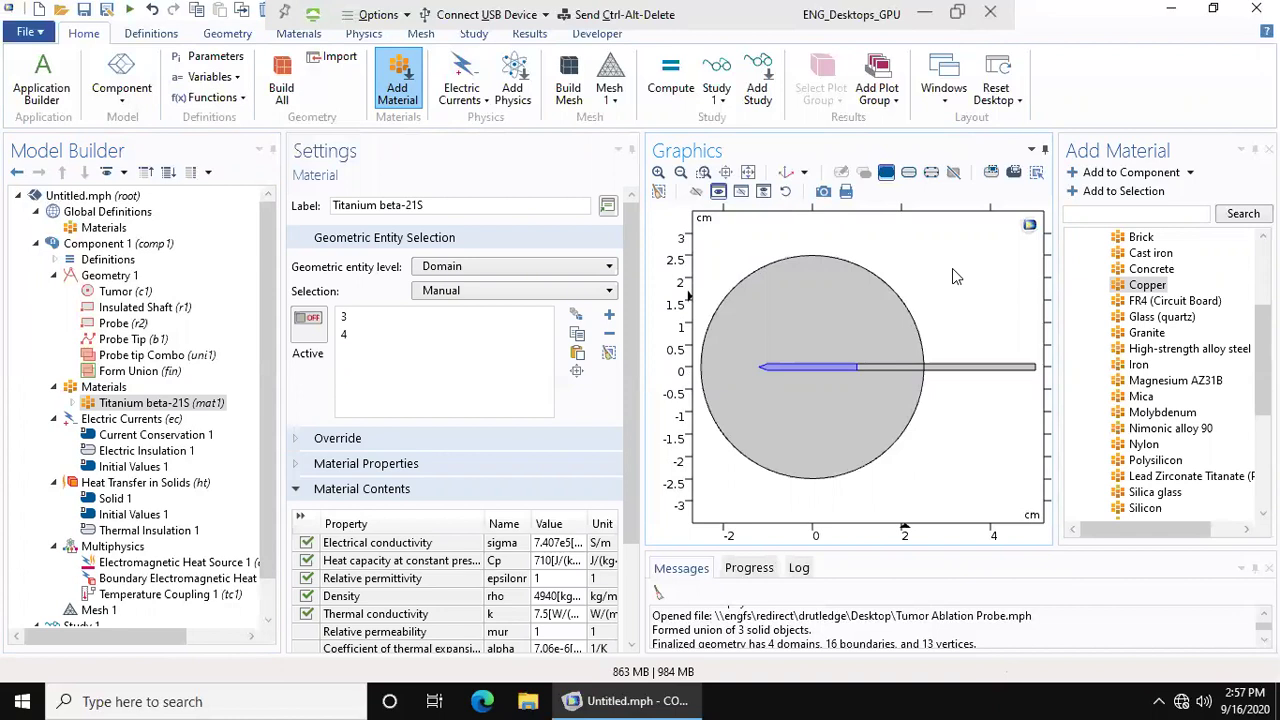
# - Assign Copper to probe tip domain 2 as mat2 and review its material contents
pyautogui.click(1097, 195)
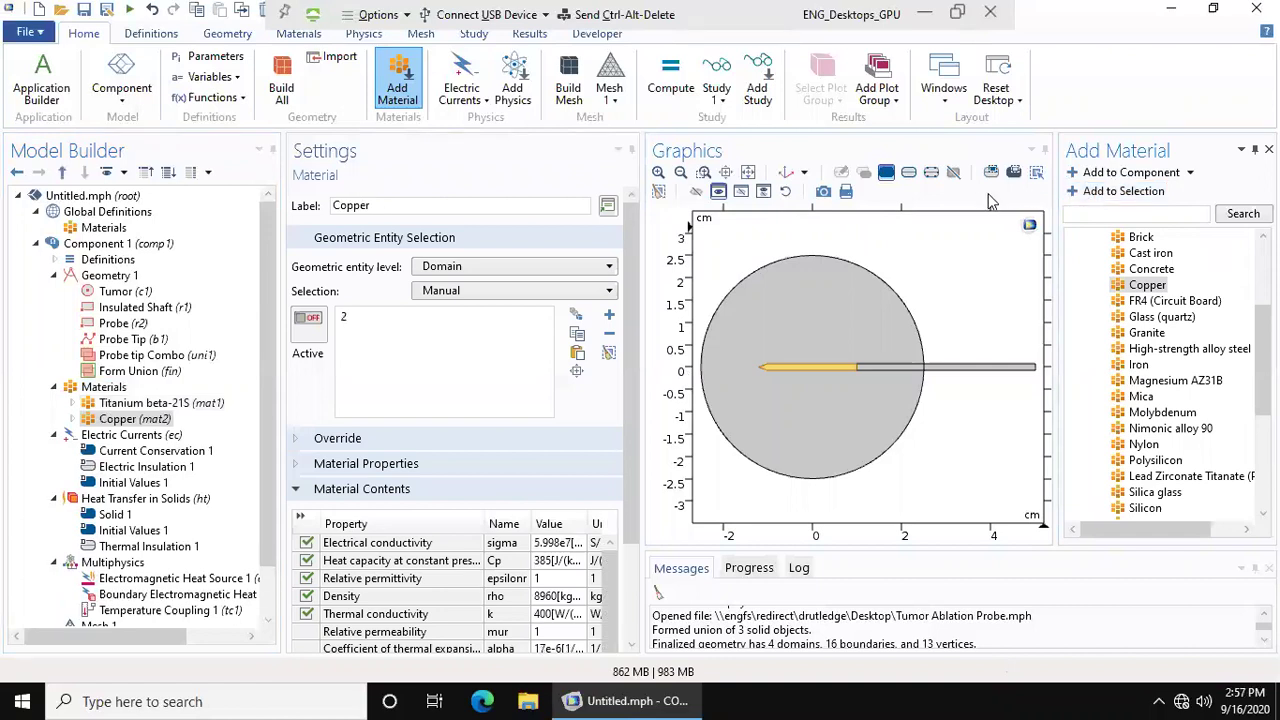
pyautogui.scroll(-3, 620, 527)
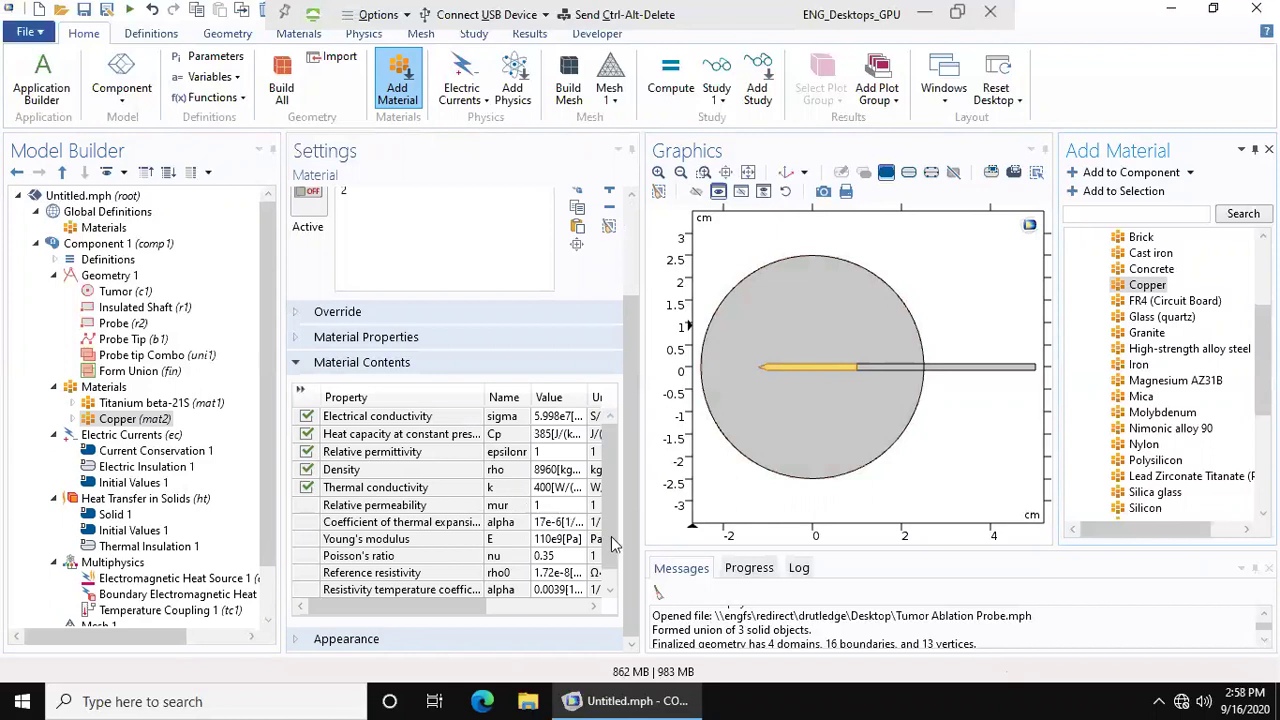
pyautogui.moveTo(630, 535); pyautogui.dragTo(626, 388)
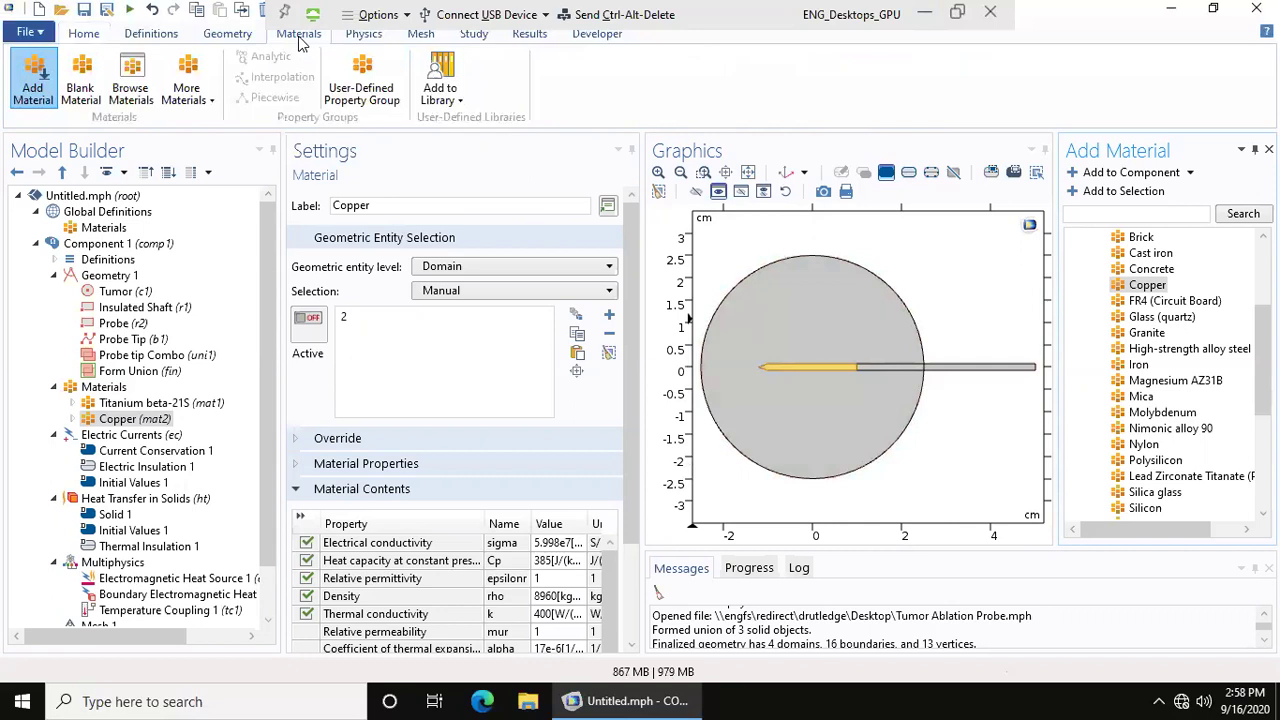
# - Create blank Material 3 and apply it to tumor domain 1
pyautogui.click(78, 86)
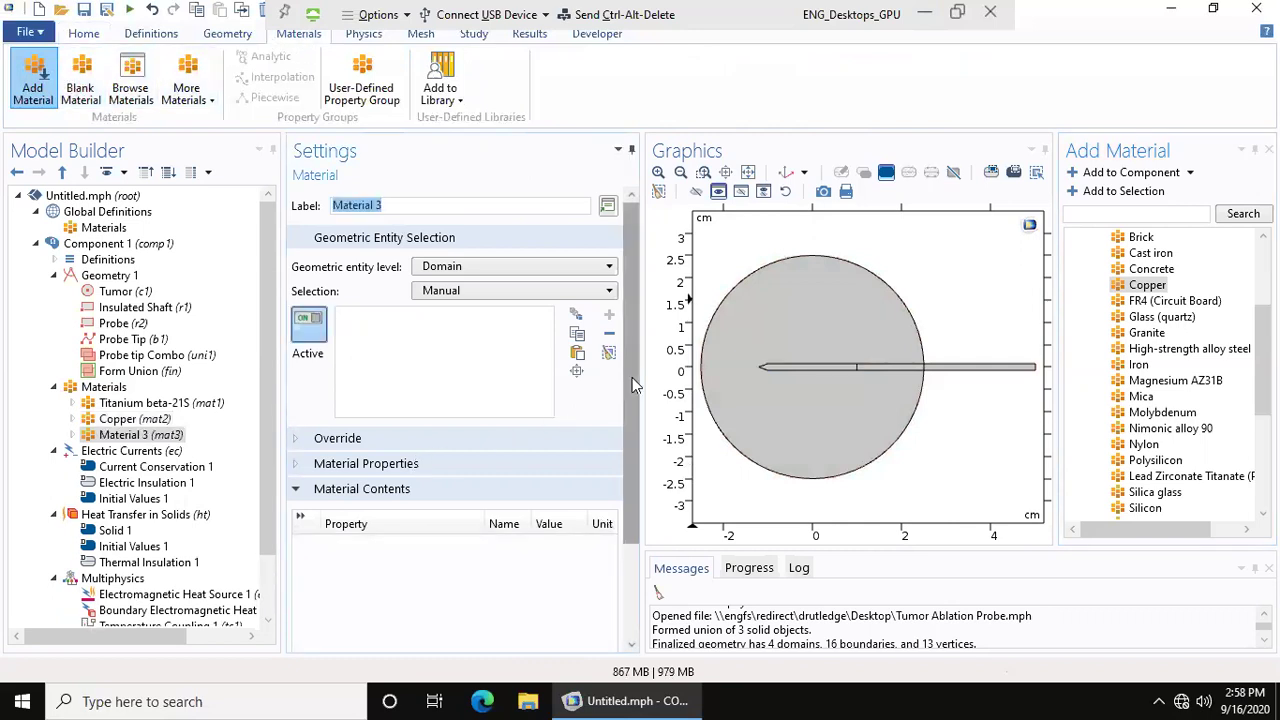
pyautogui.scroll(-1, 632, 385)
pyautogui.scroll(1, 632, 385)
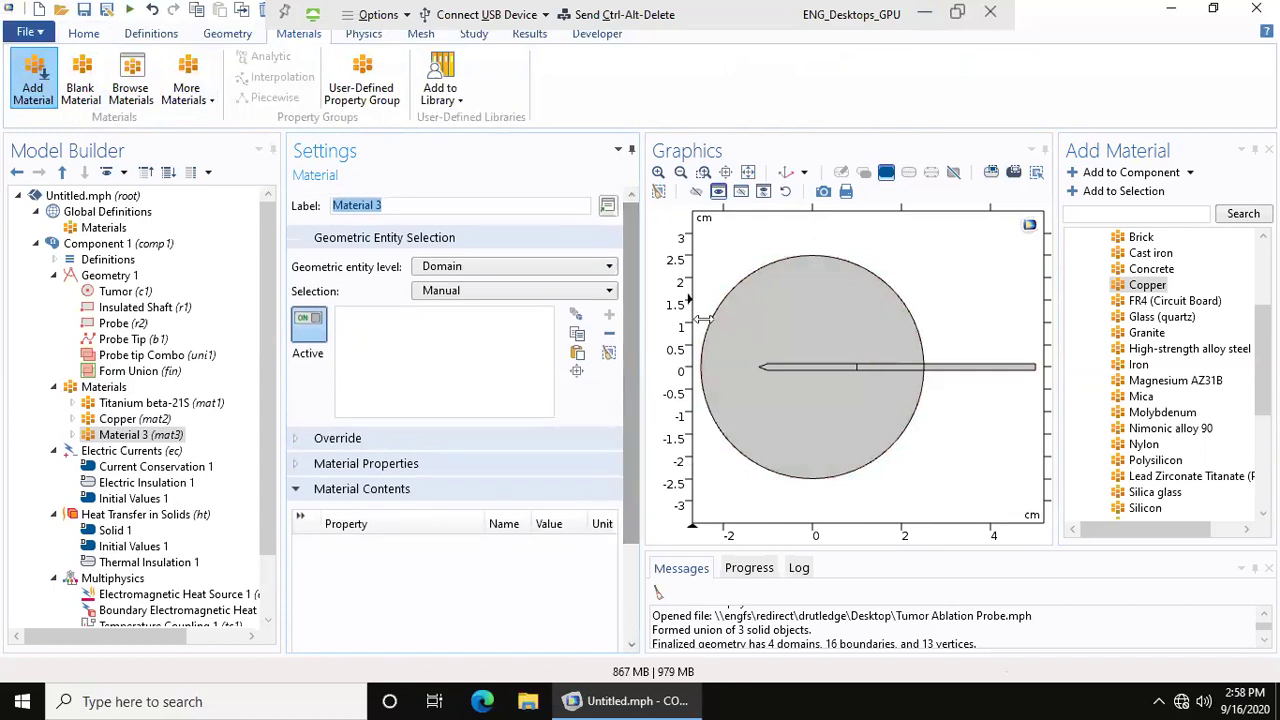
pyautogui.click(783, 307)
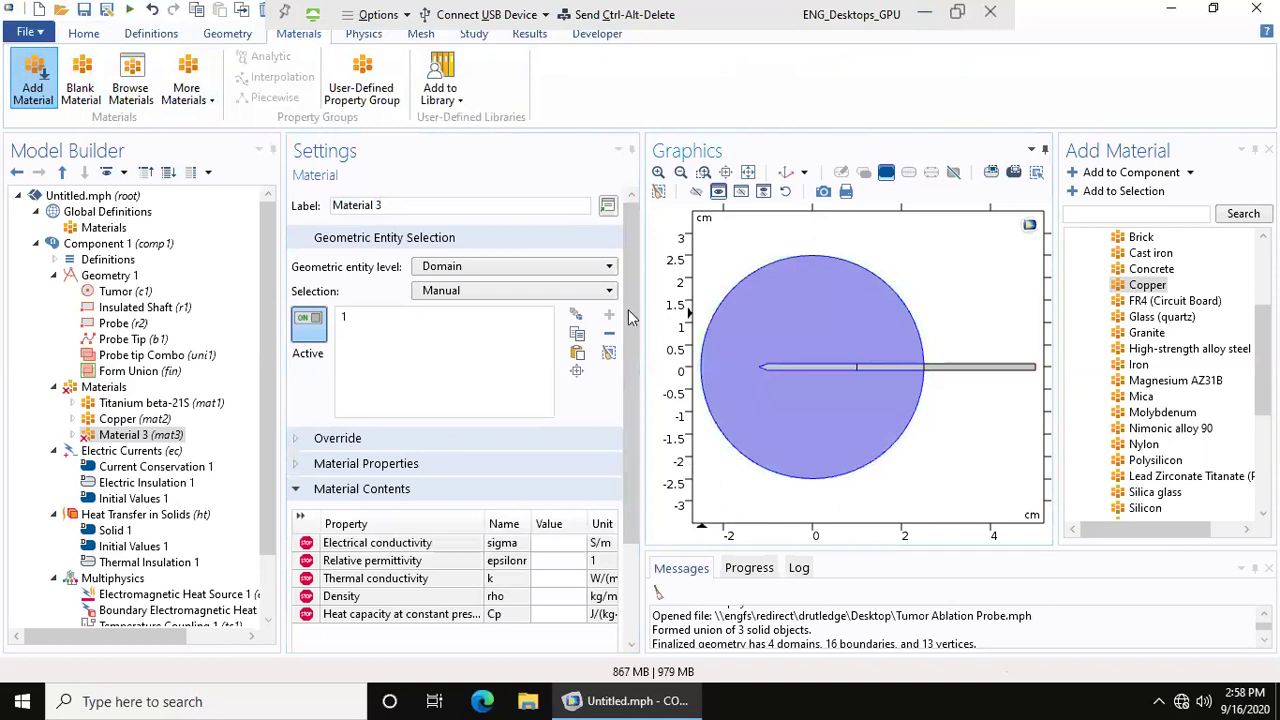
pyautogui.scroll(-1, 630, 318)
pyautogui.scroll(1, 630, 328)
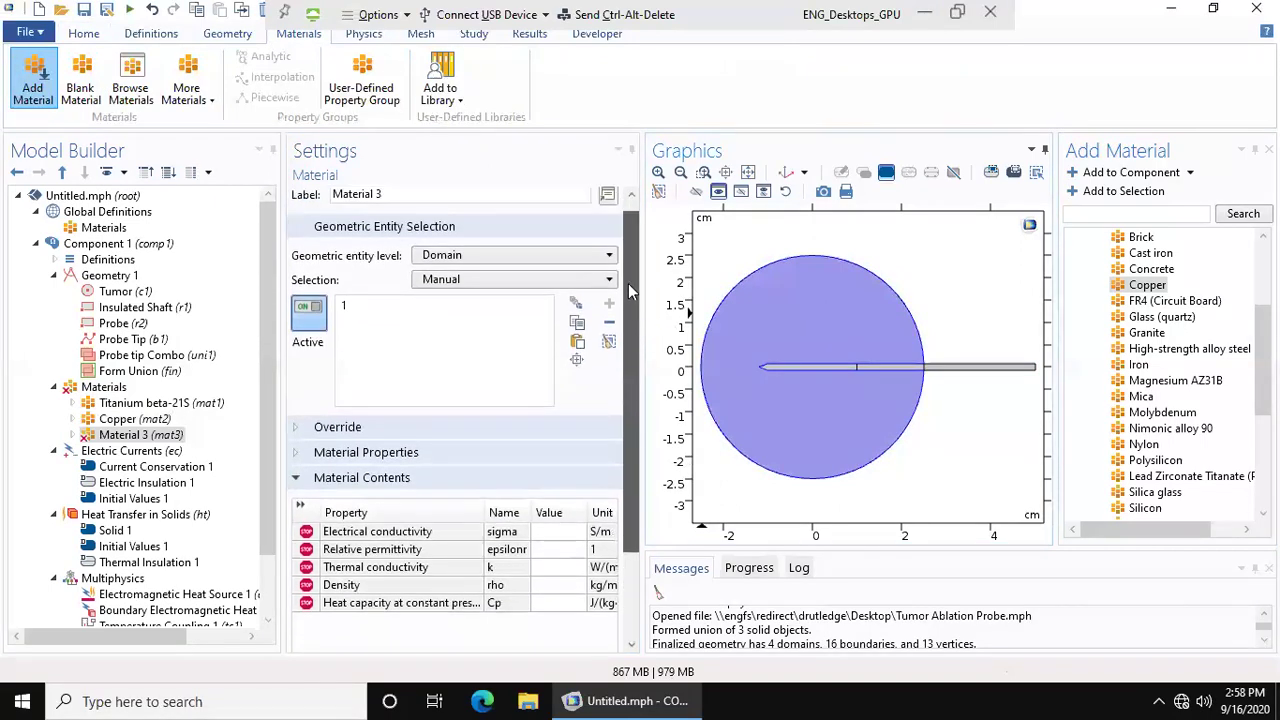
pyautogui.scroll(-1, 638, 330)
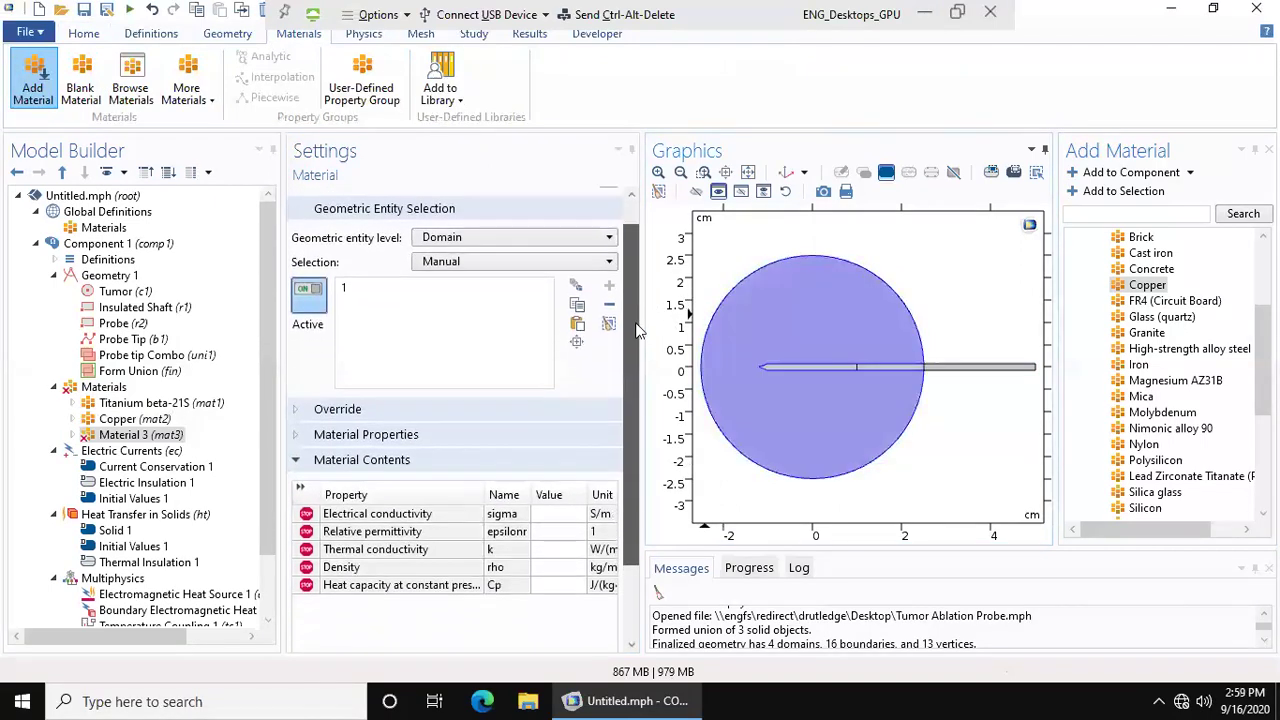
pyautogui.scroll(-1, 638, 330)
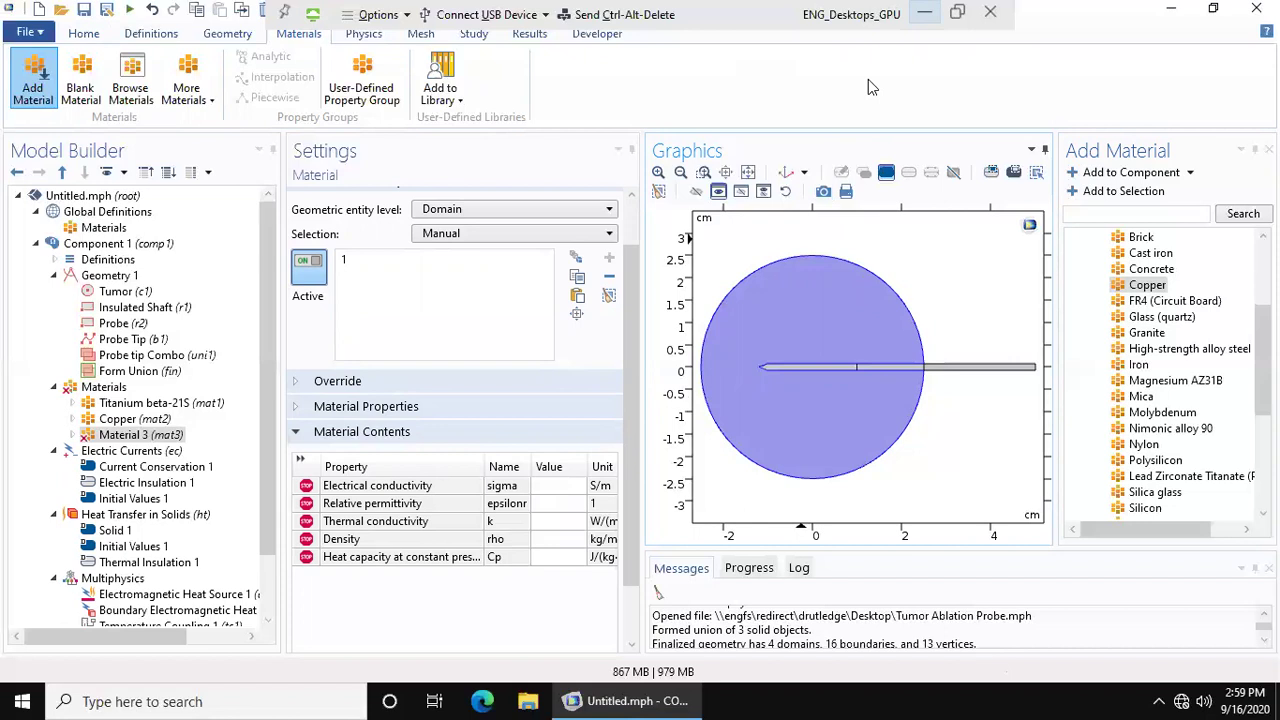
# - Set Material 3's electrical conductivity to 0.3333 S/m and relative permittivity to 1
pyautogui.click(568, 486)
pyautogui.write('0.3333')
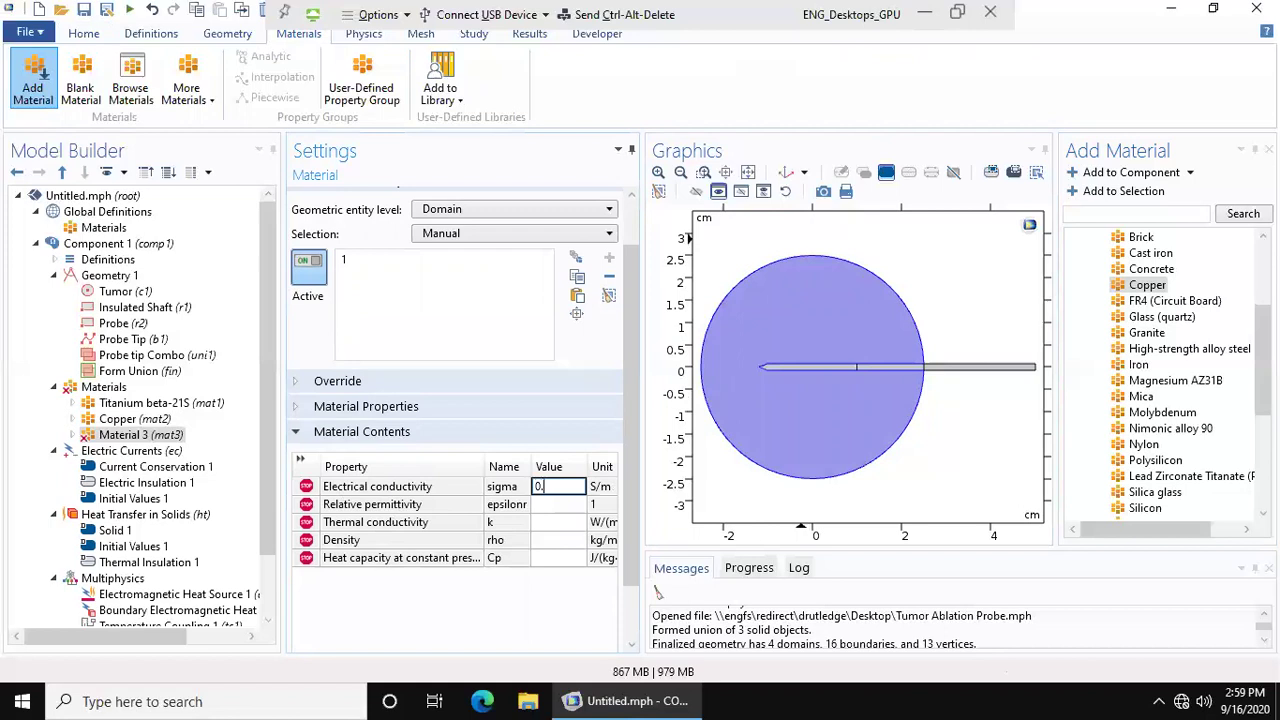
pyautogui.click(549, 504)
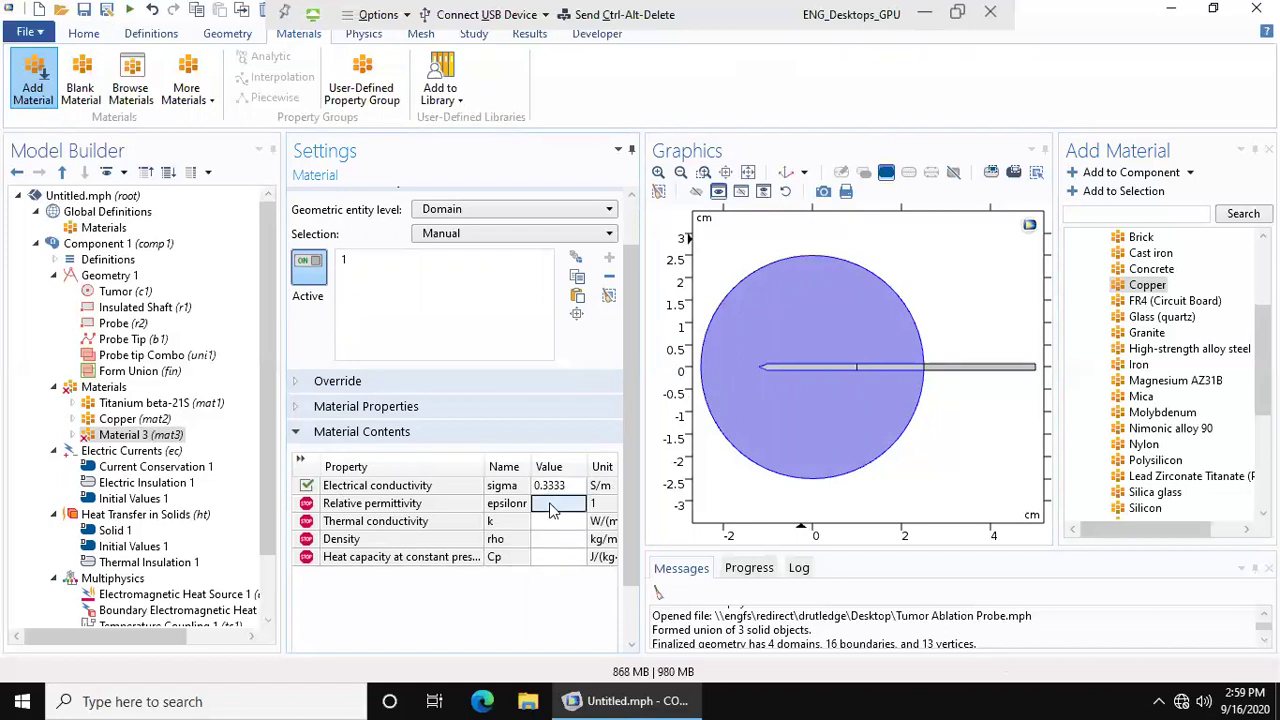
pyautogui.write('1')
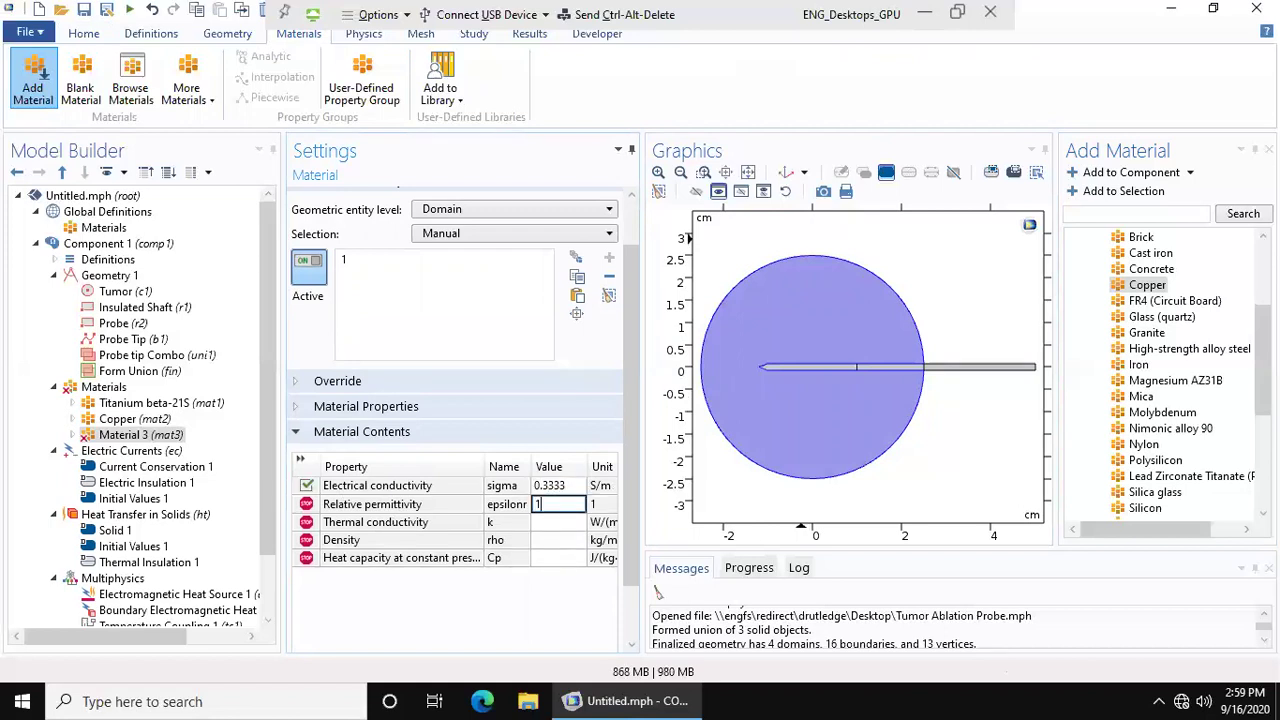
pyautogui.press('Return')
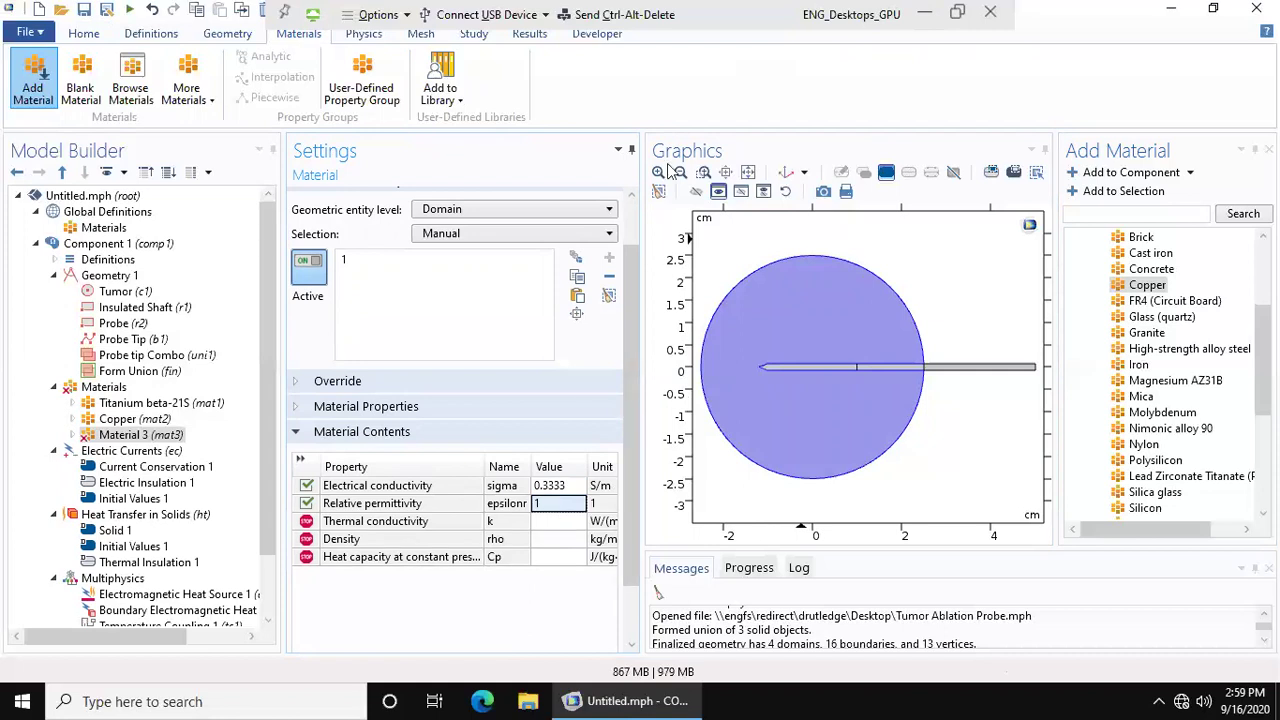
# - Set Material 3's thermal conductivity to 0.52 W/(m·K) and density to 1079 kg/m³
pyautogui.click(545, 522)
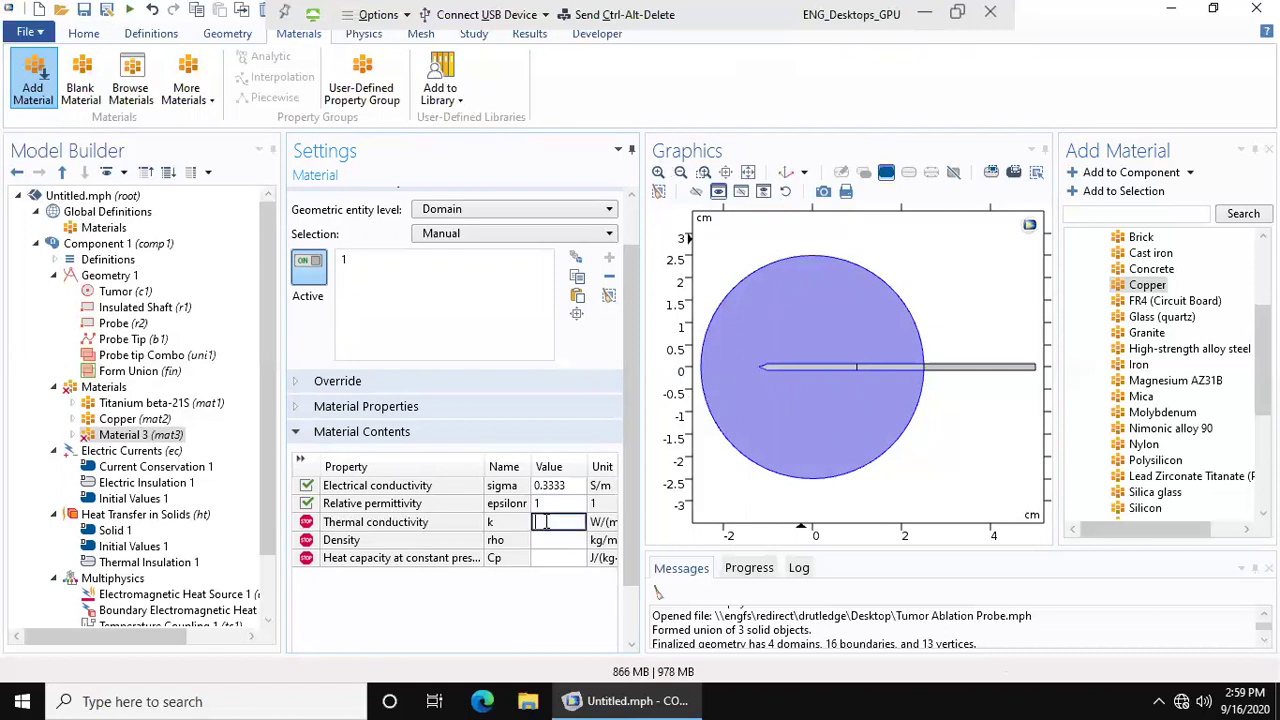
pyautogui.write('0.52')
pyautogui.press('Return')
pyautogui.click(545, 540)
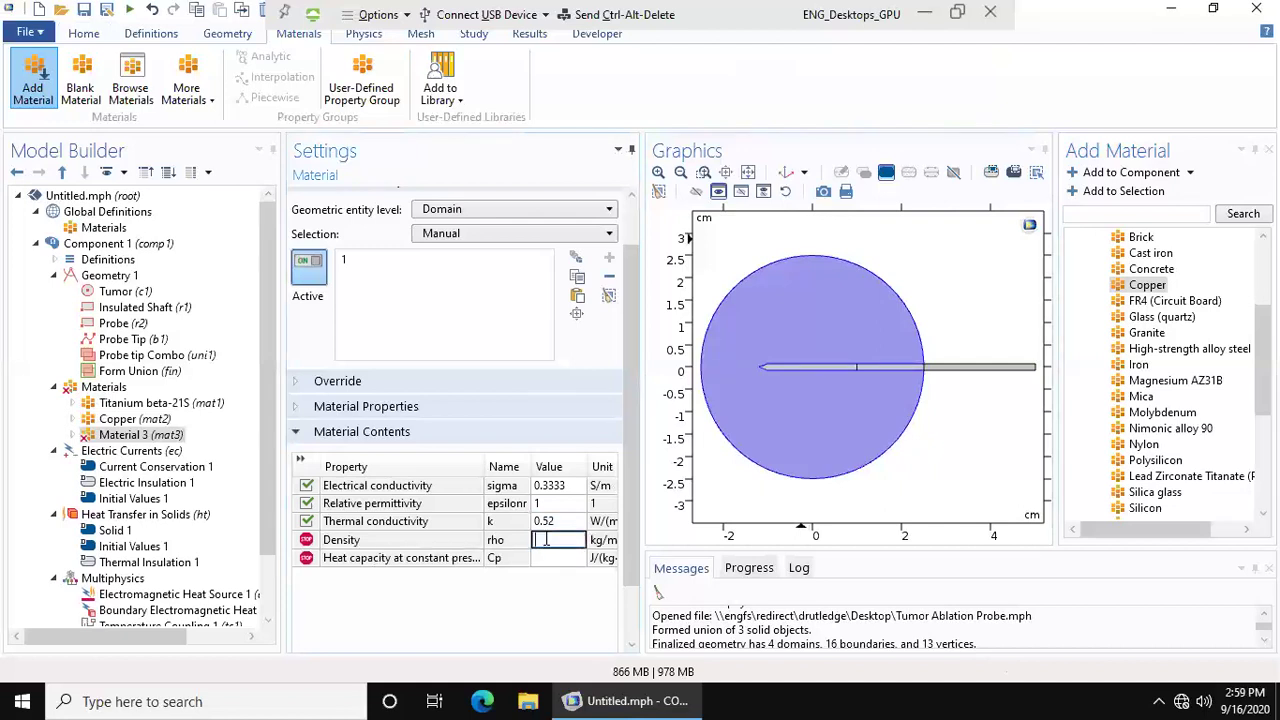
pyautogui.write('1079')
pyautogui.press('Return')
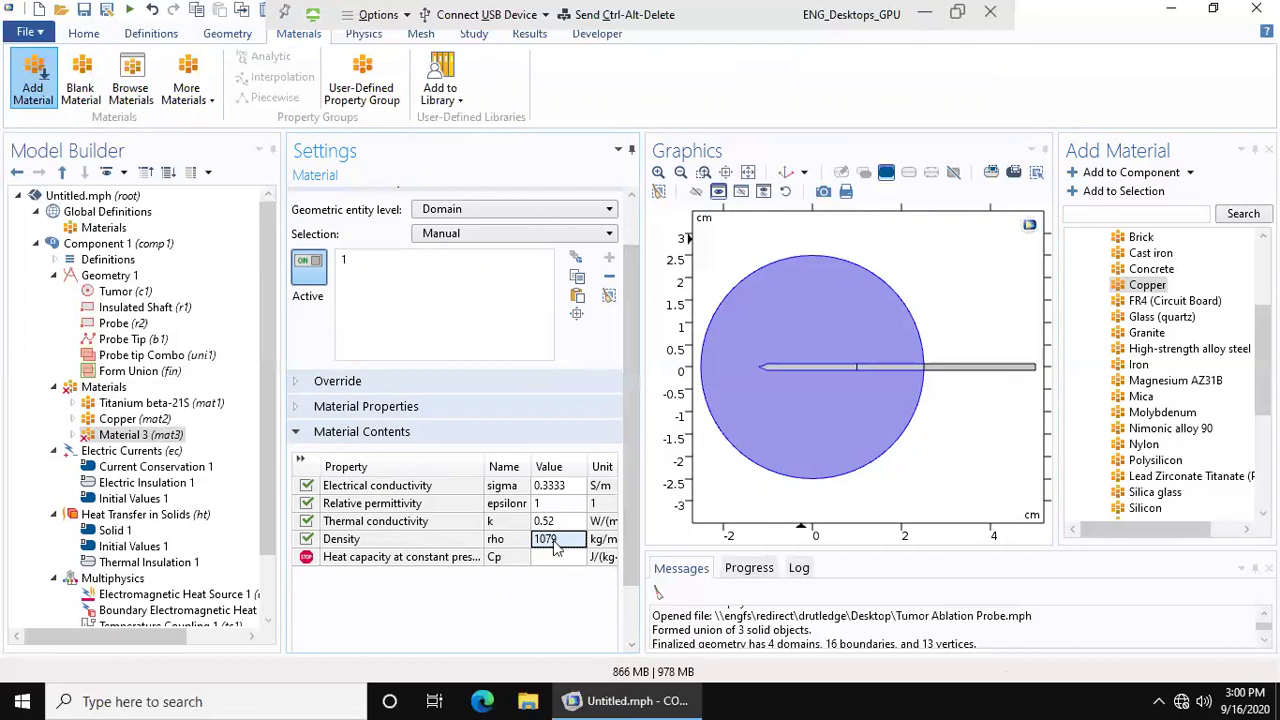
pyautogui.click(605, 540)
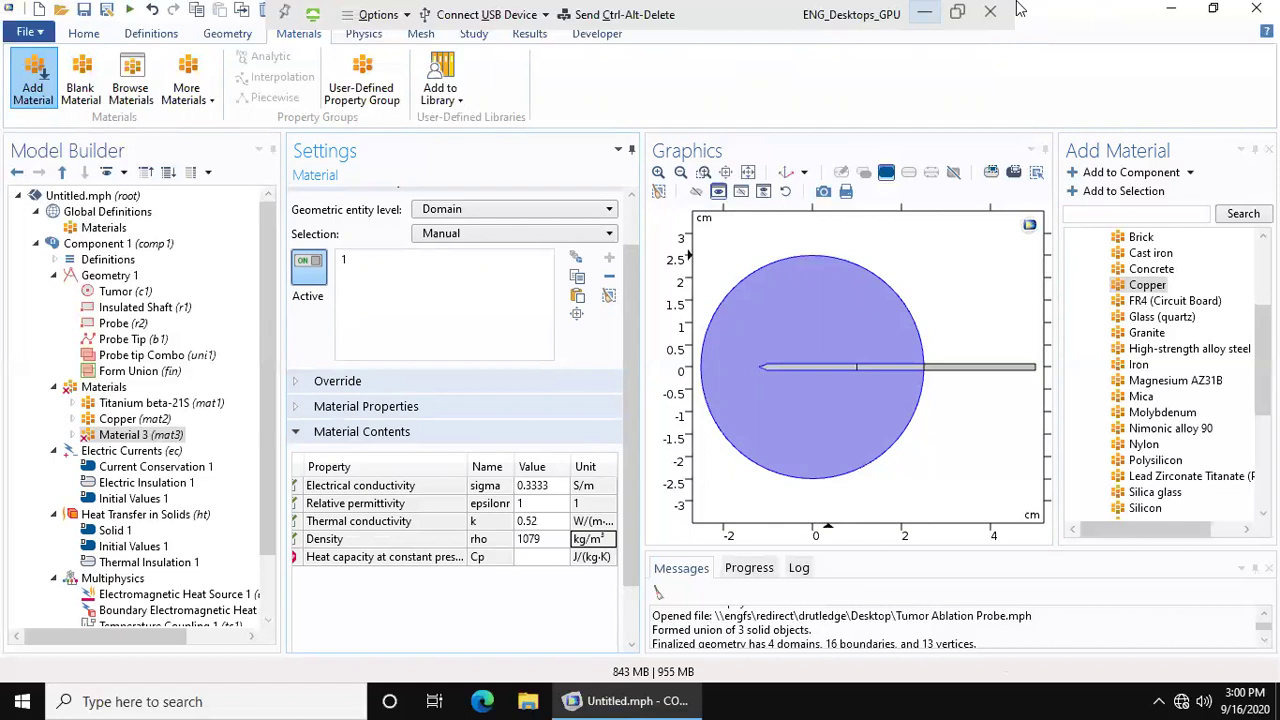
# - Enter 3540 J/(kg·K) as Material 3's Cp in Material Contents
pyautogui.click(538, 556)
pyautogui.write('3540')
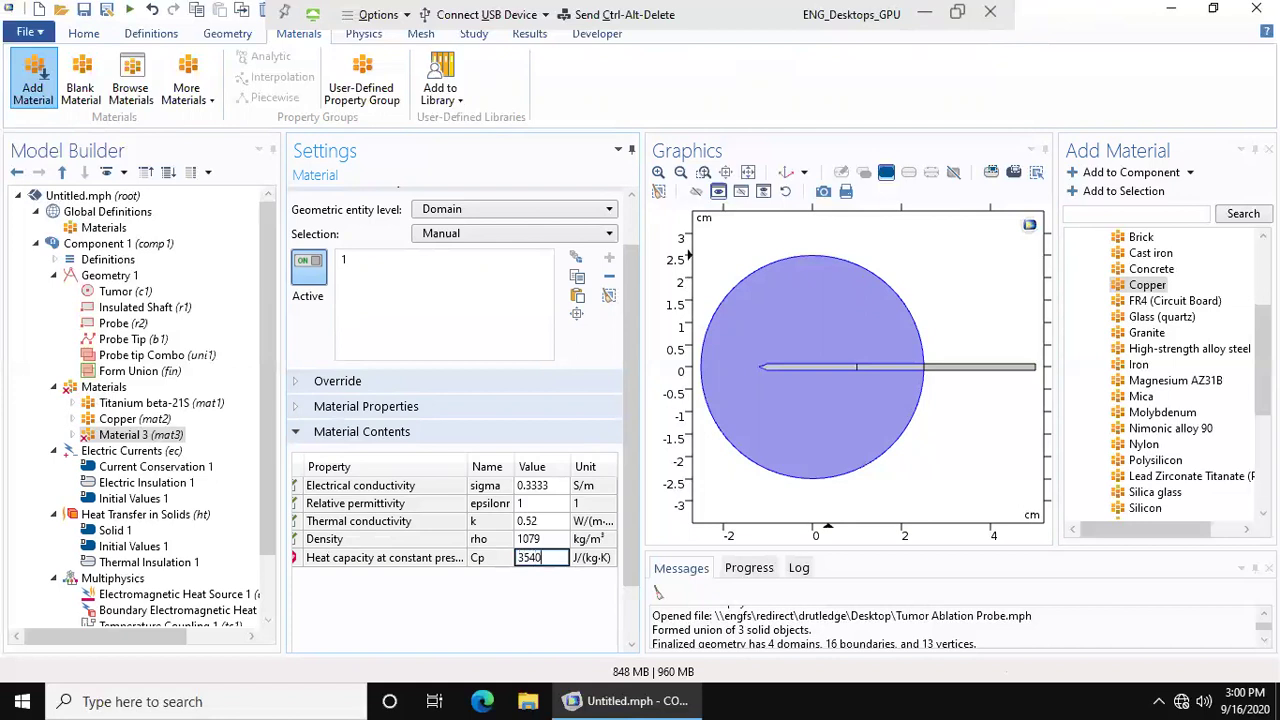
pyautogui.press('Return')
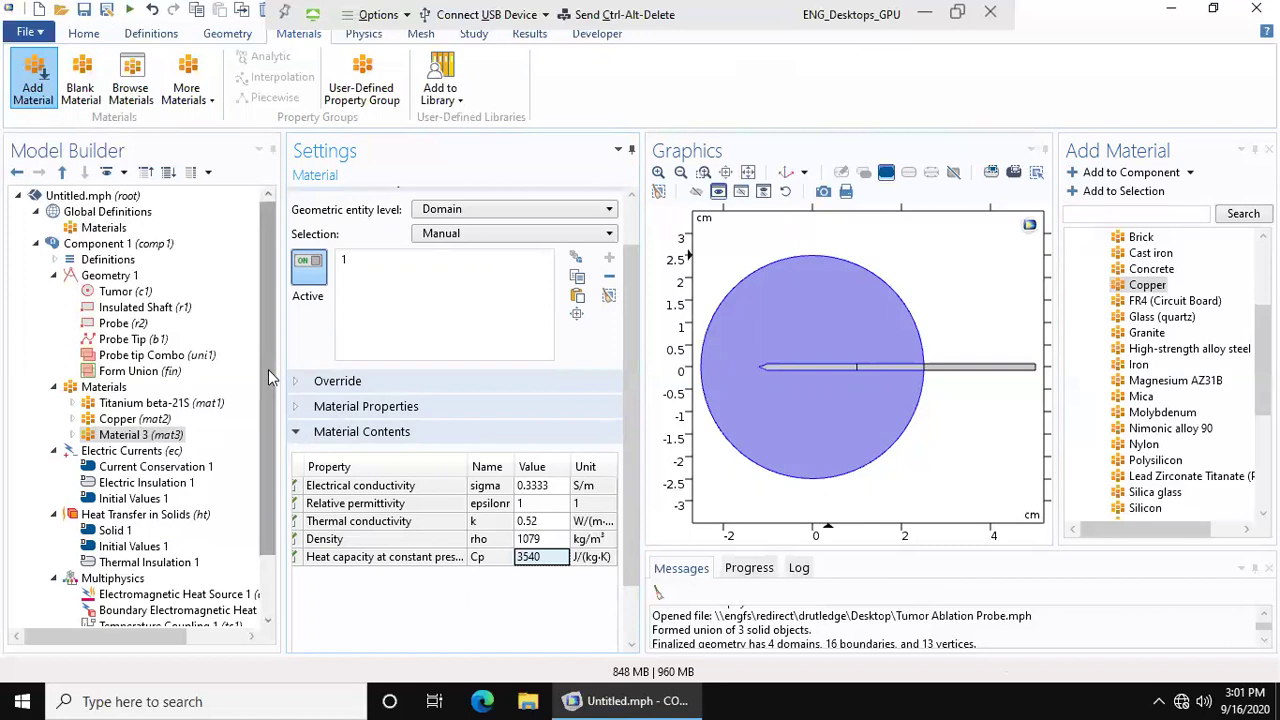
# - Switch to the Physics tools and review the Electric Currents and Current Conservation 1 settings
pyautogui.moveTo(268, 369); pyautogui.dragTo(272, 494)
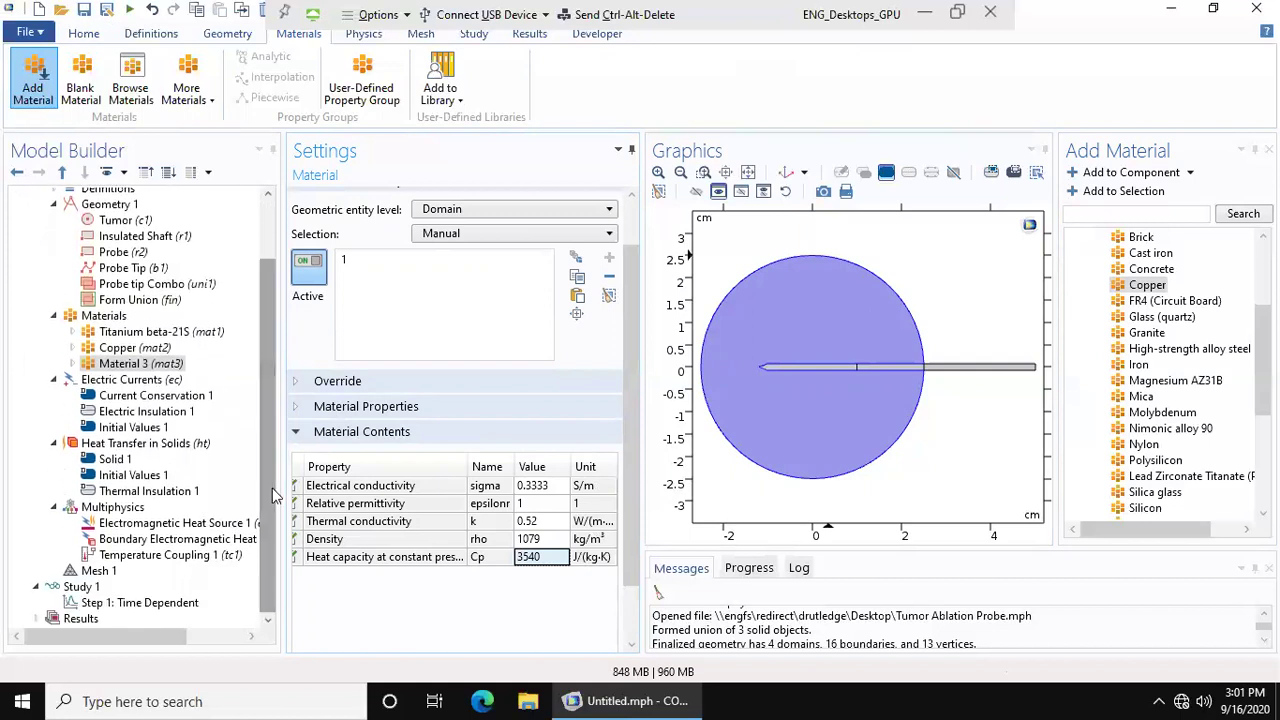
pyautogui.click(365, 34)
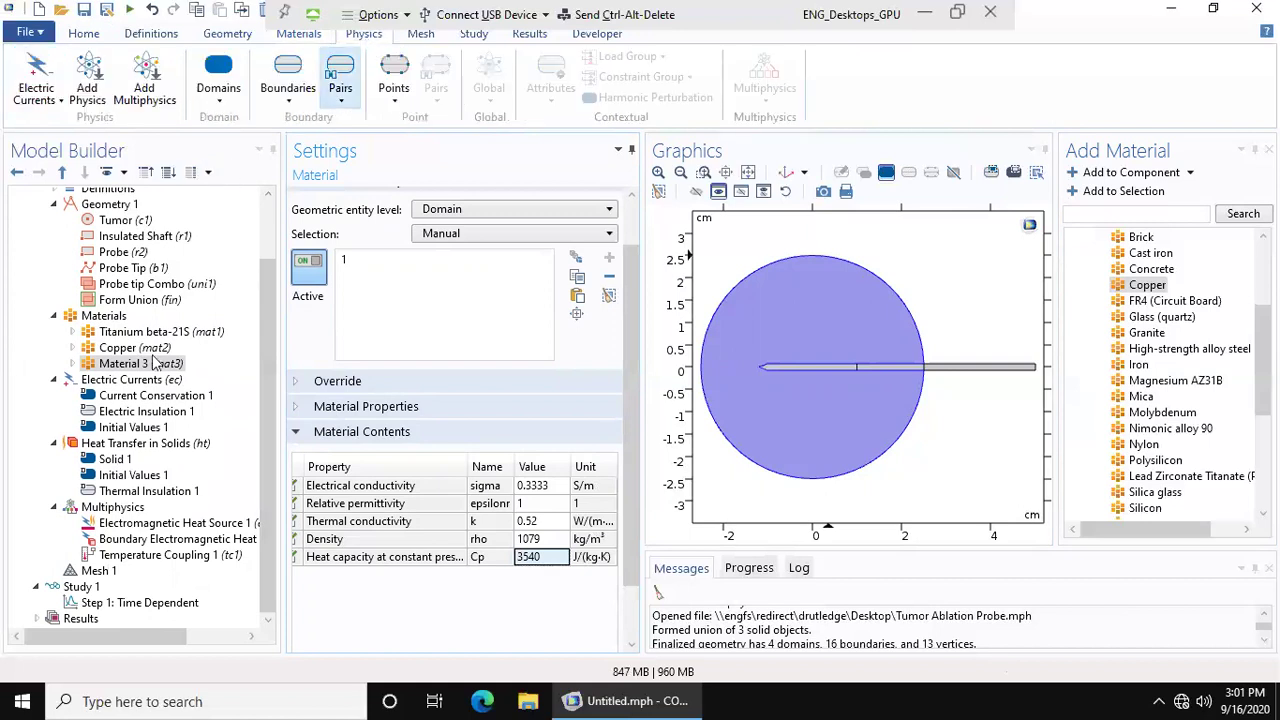
pyautogui.click(153, 397)
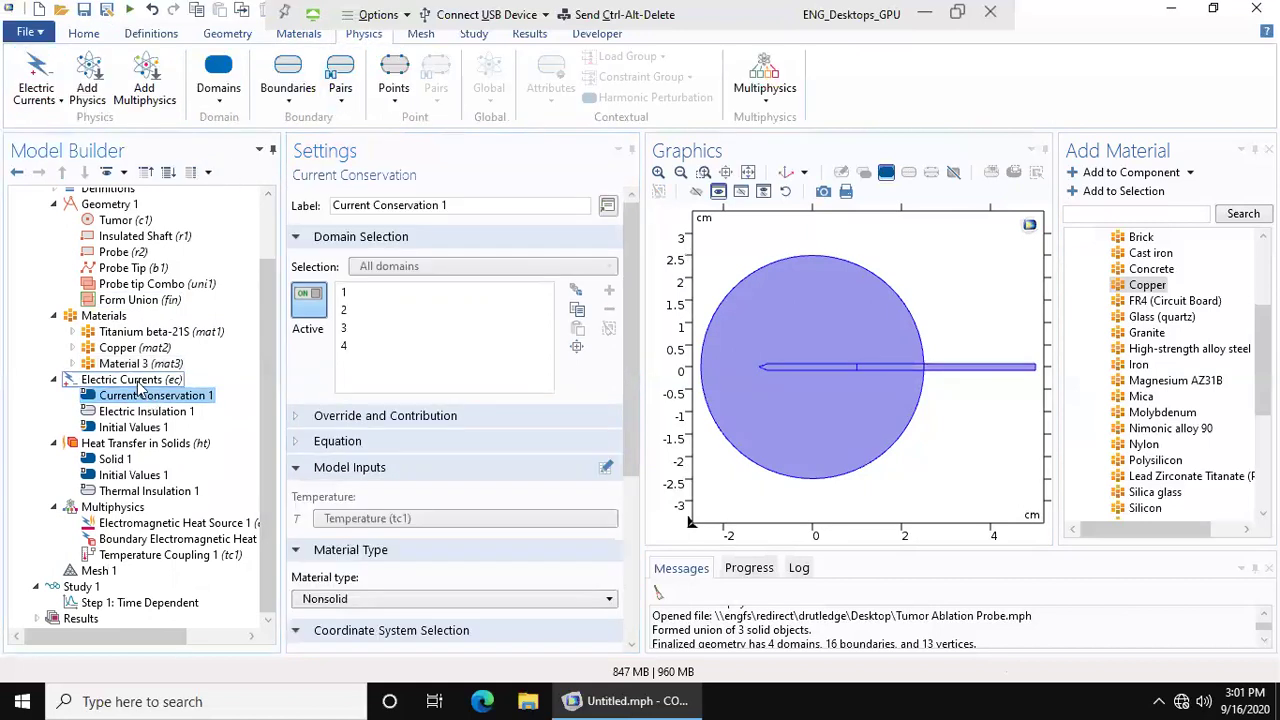
pyautogui.click(140, 383)
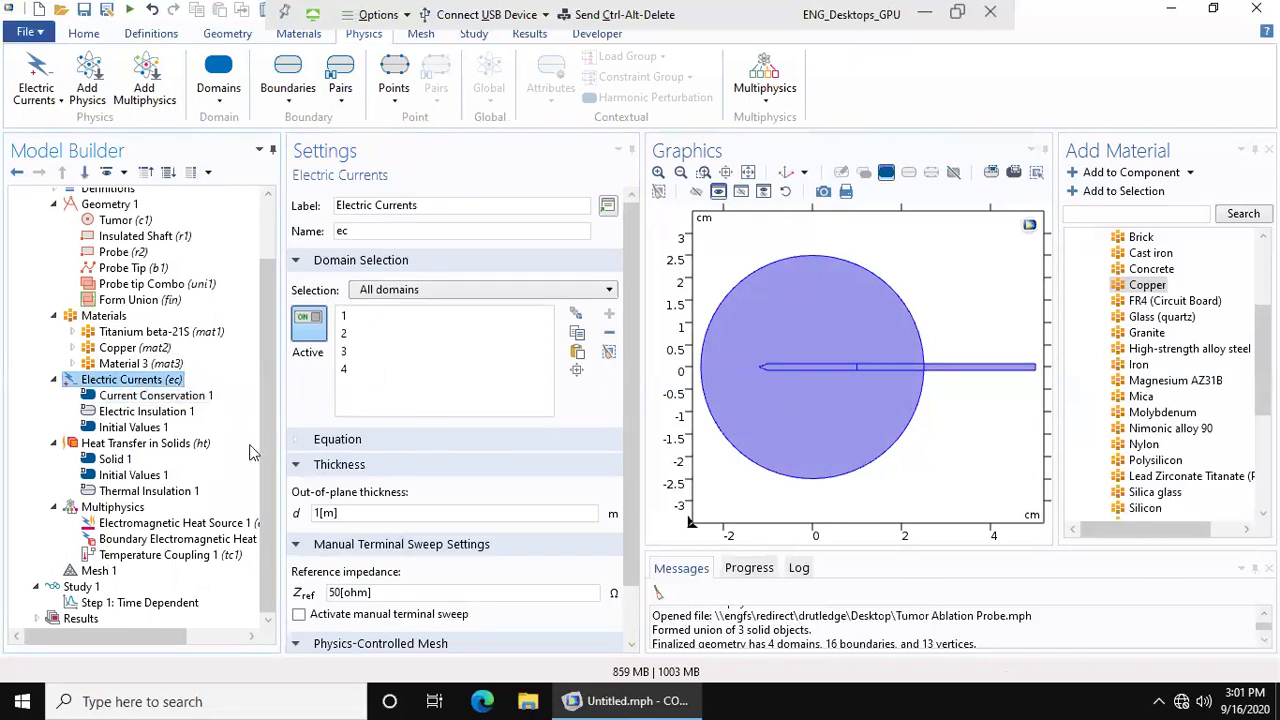
pyautogui.moveTo(628, 473); pyautogui.dragTo(630, 560)
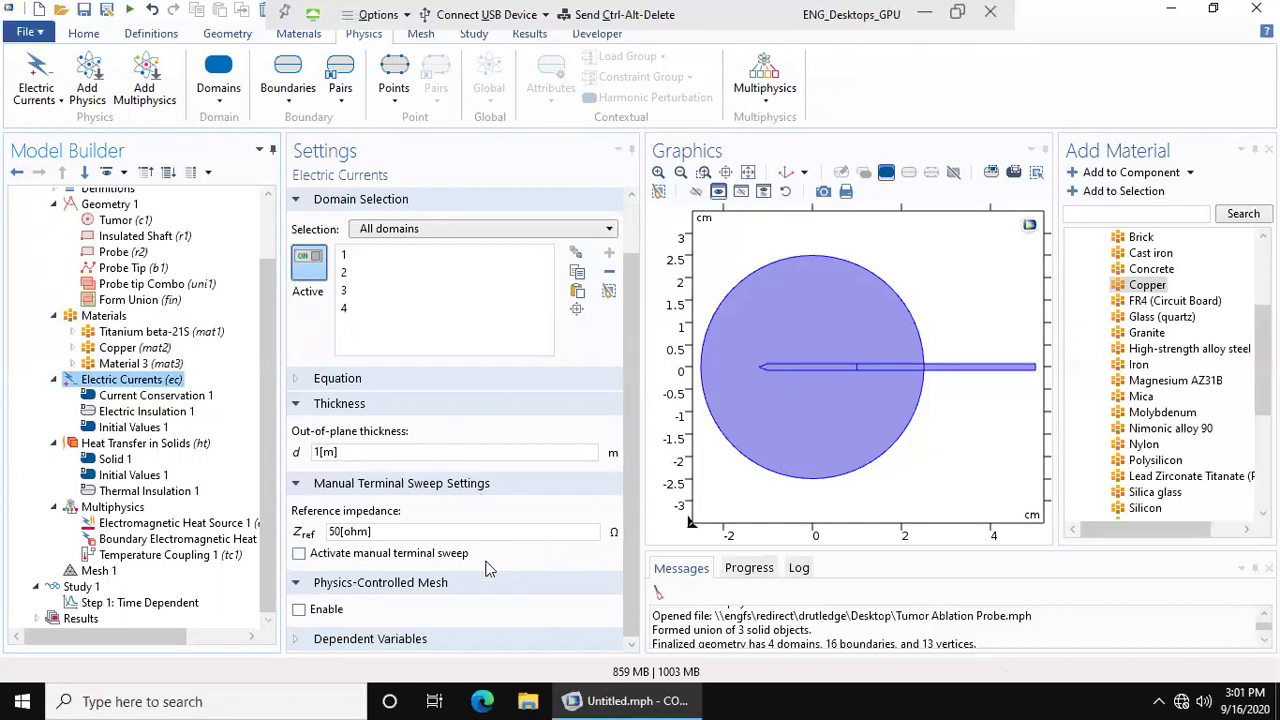
pyautogui.moveTo(634, 545); pyautogui.dragTo(623, 452)
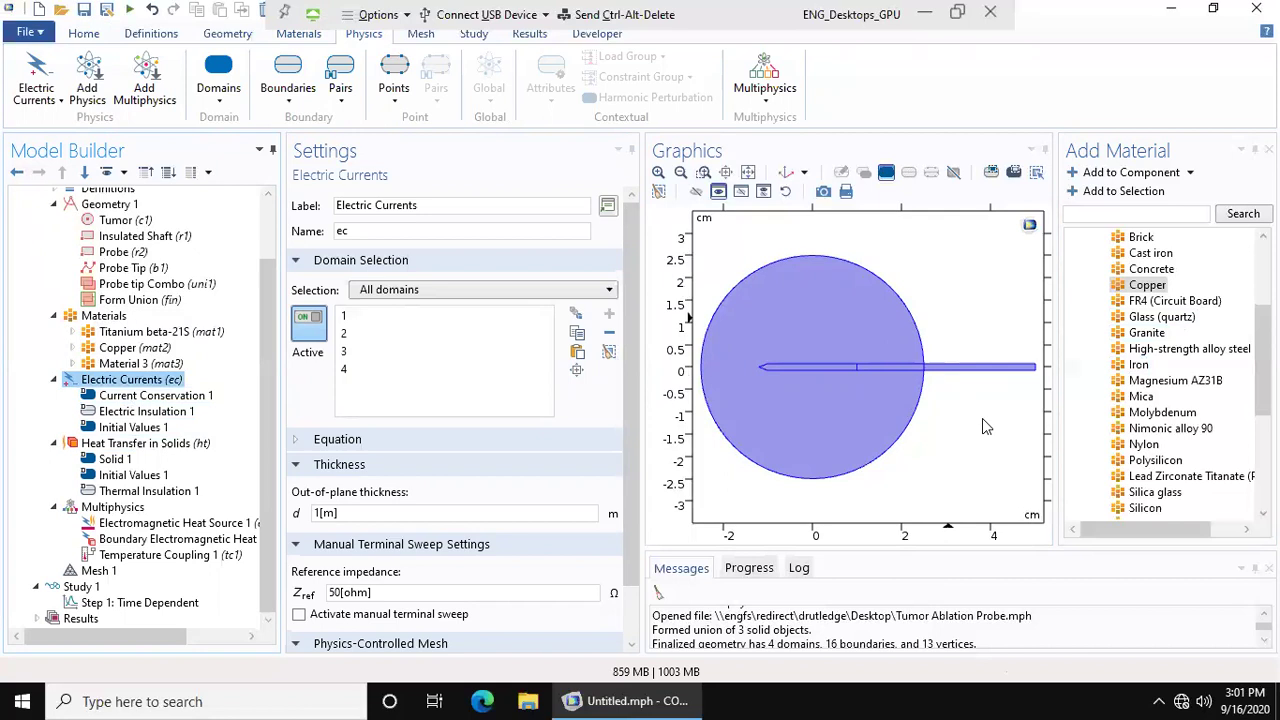
pyautogui.click(175, 396)
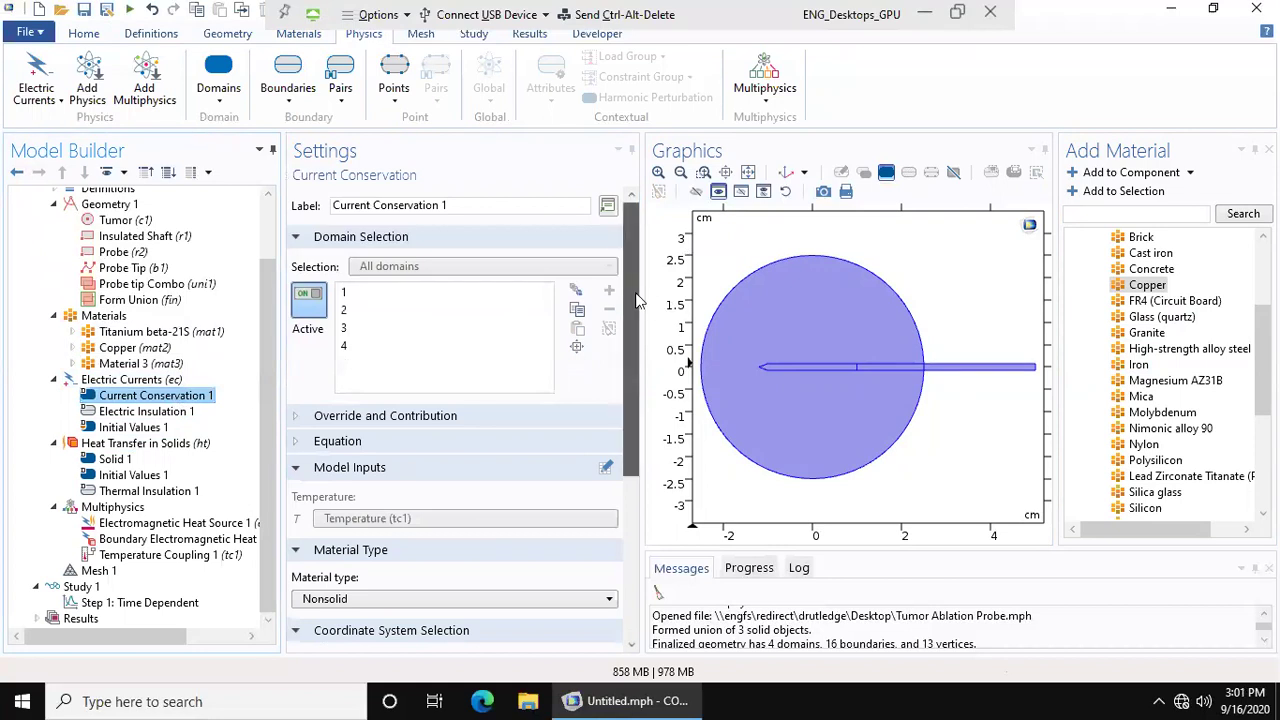
# - Set Current Conservation 1's material type to From material
pyautogui.moveTo(640, 318); pyautogui.dragTo(643, 388)
pyautogui.scroll(-1, 643, 388)
pyautogui.scroll(-5, 640, 388)
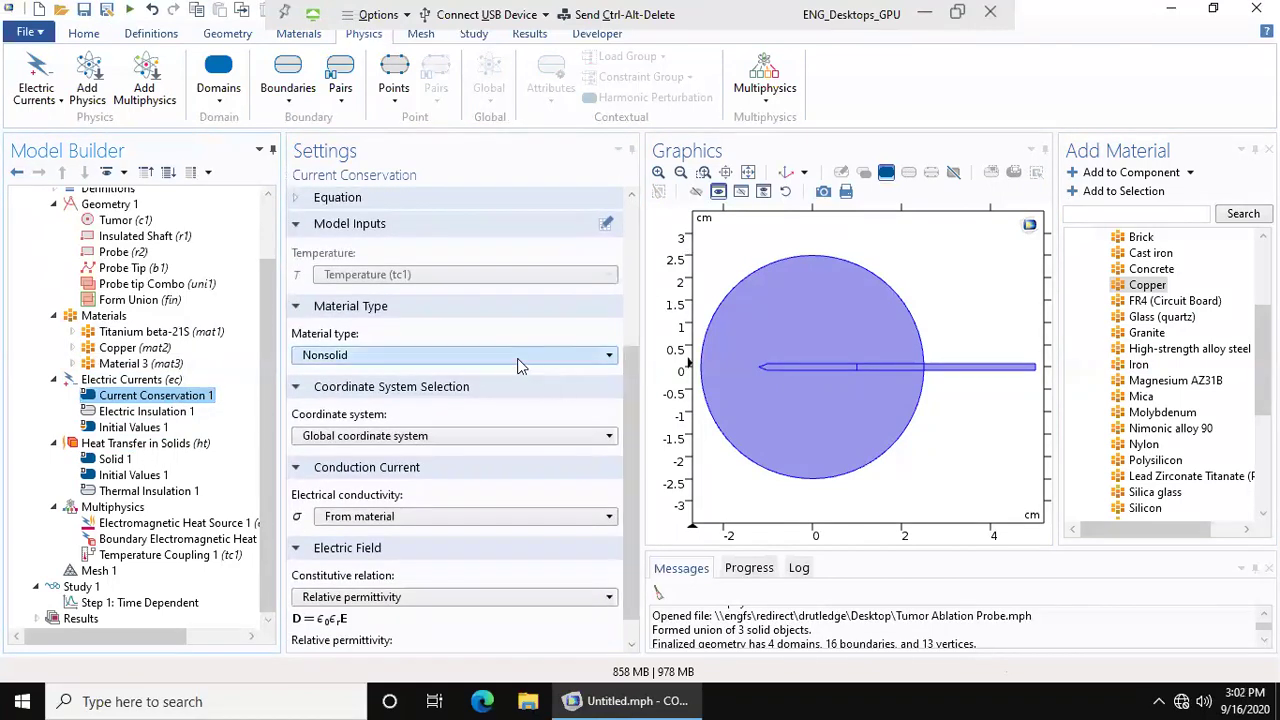
pyautogui.click(517, 358)
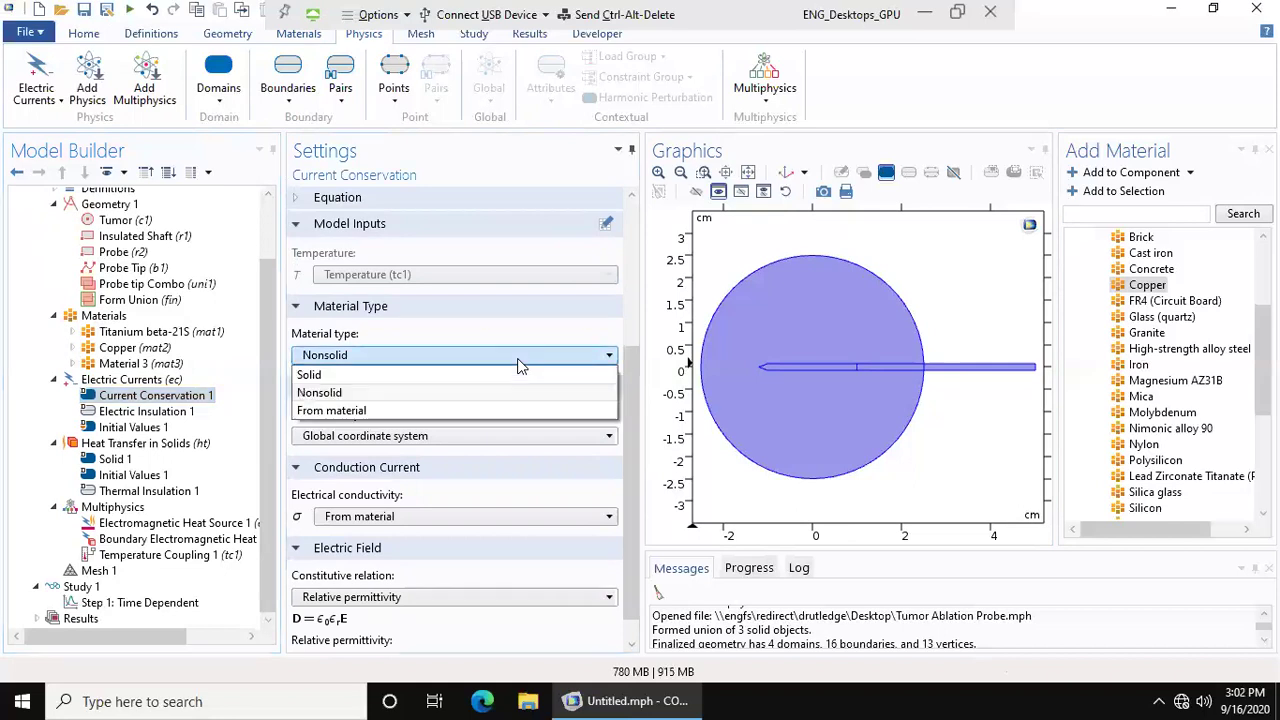
pyautogui.click(384, 376)
pyautogui.click(388, 352)
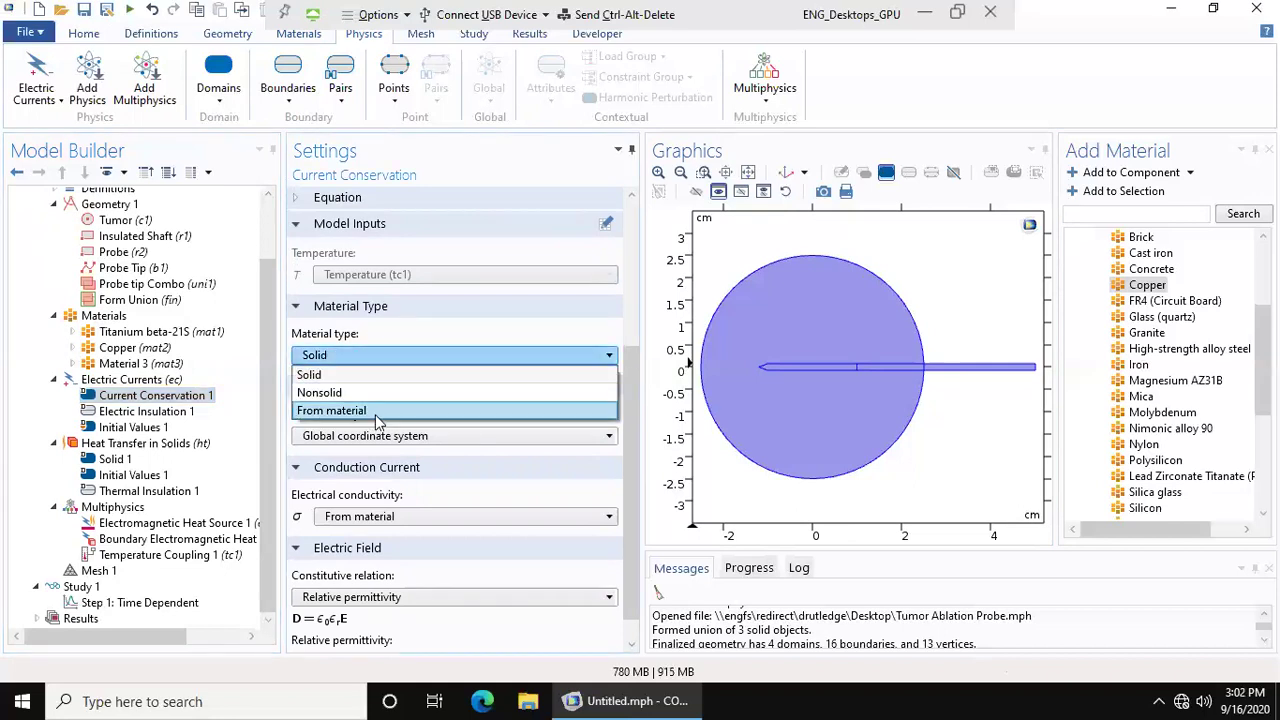
pyautogui.click(375, 413)
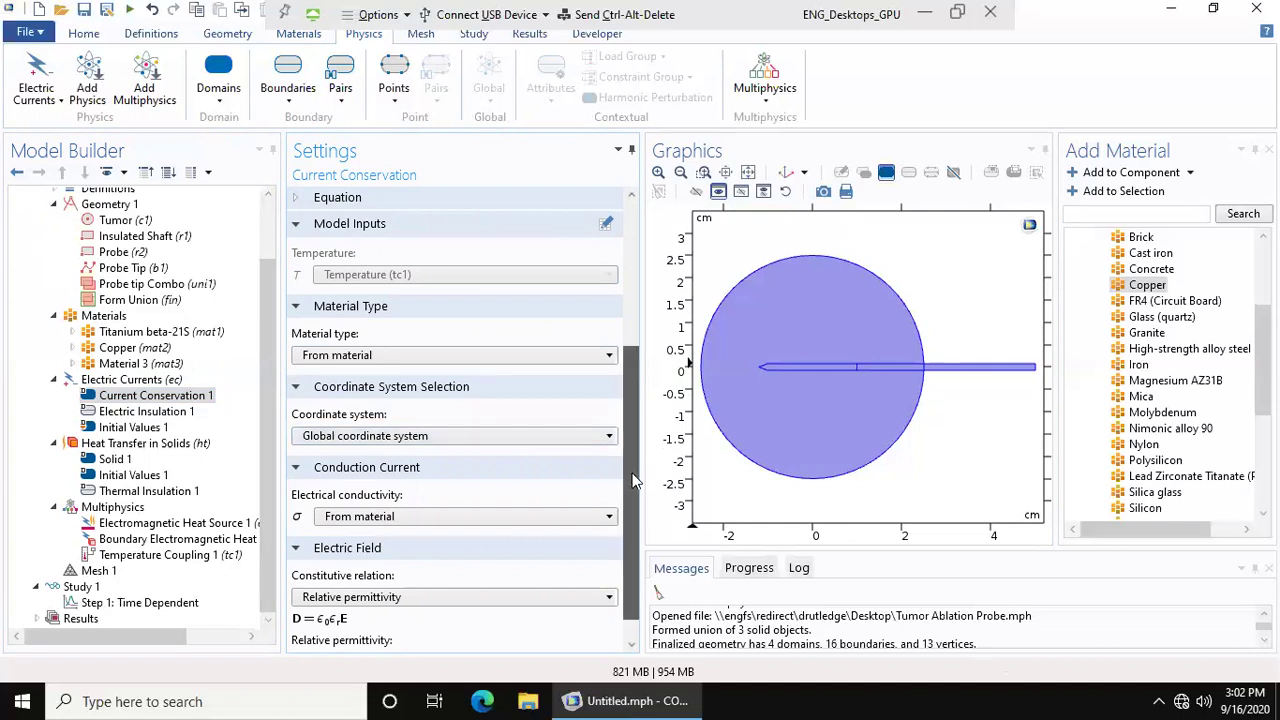
# - Show the Electric Insulation 1 boundary settings
pyautogui.scroll(-1, 636, 523)
pyautogui.scroll(5, 643, 407)
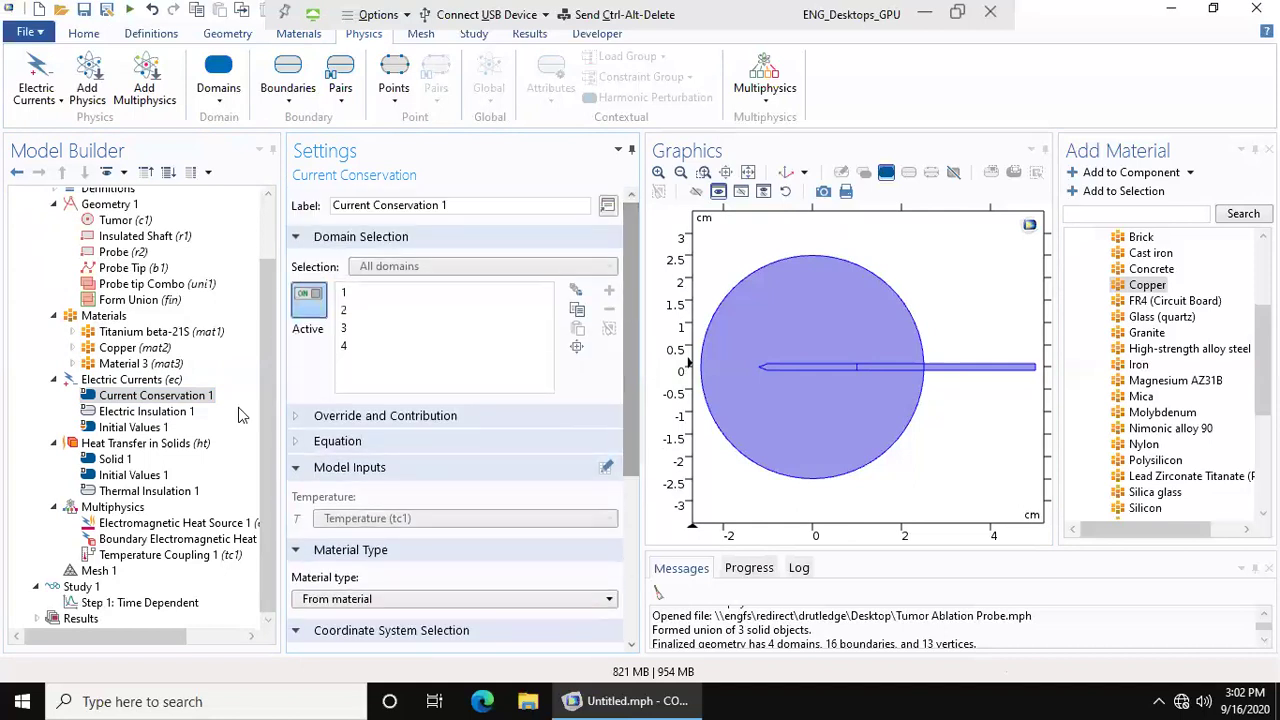
pyautogui.click(166, 412)
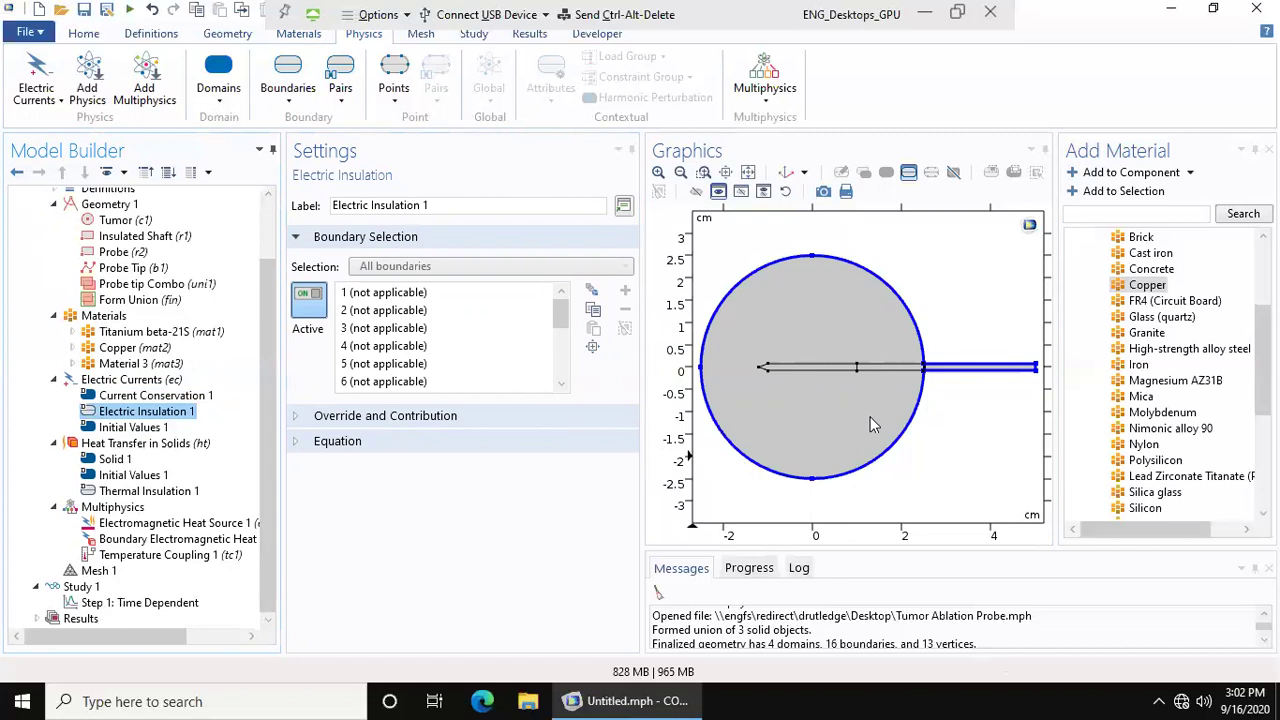
# - Check Initial Values 1's 0 V electric potential, then list the Electric Currents boundary conditions
pyautogui.click(133, 428)
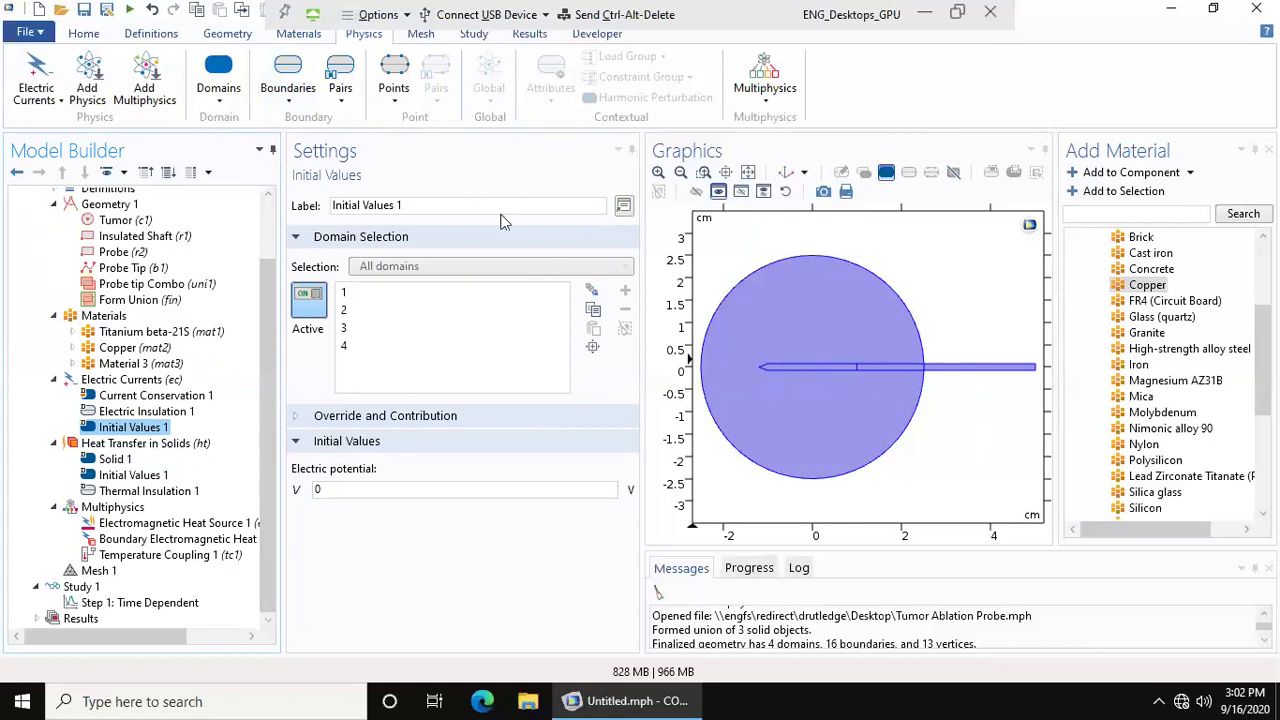
pyautogui.click(291, 102)
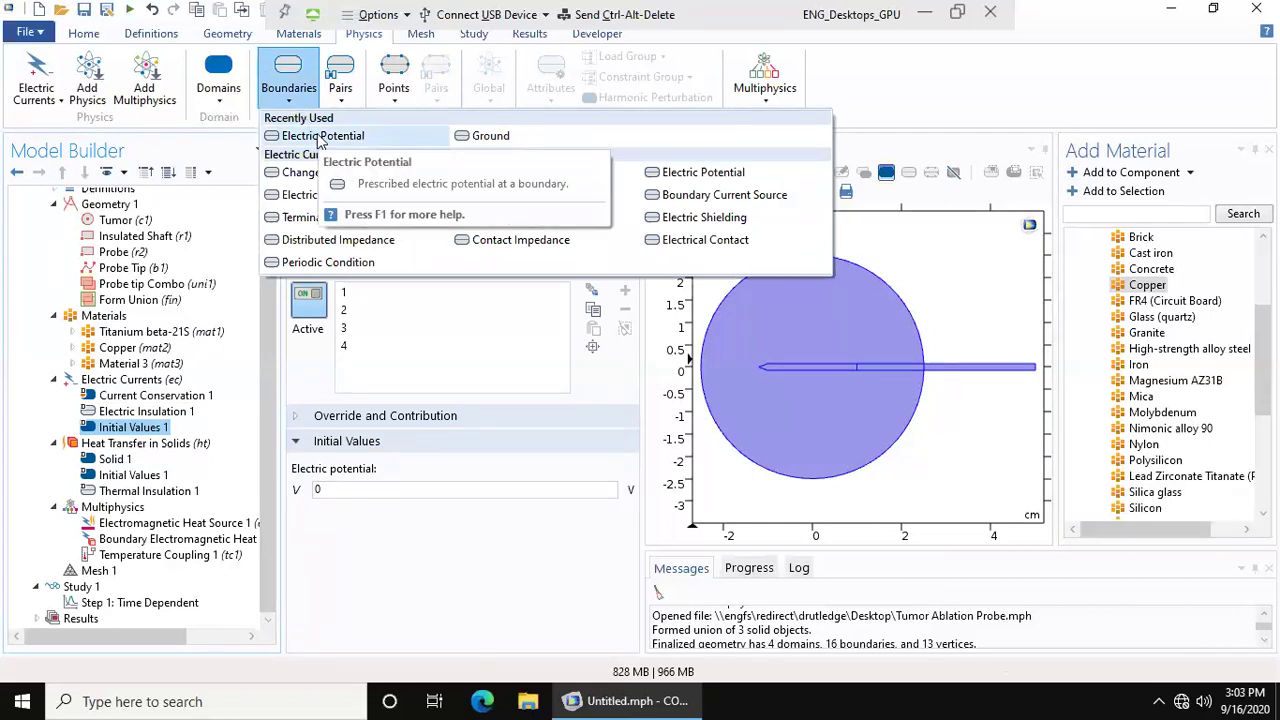
# - Add a Ground condition on probe boundaries 6, 7, 8, 9 and 10
pyautogui.click(470, 137)
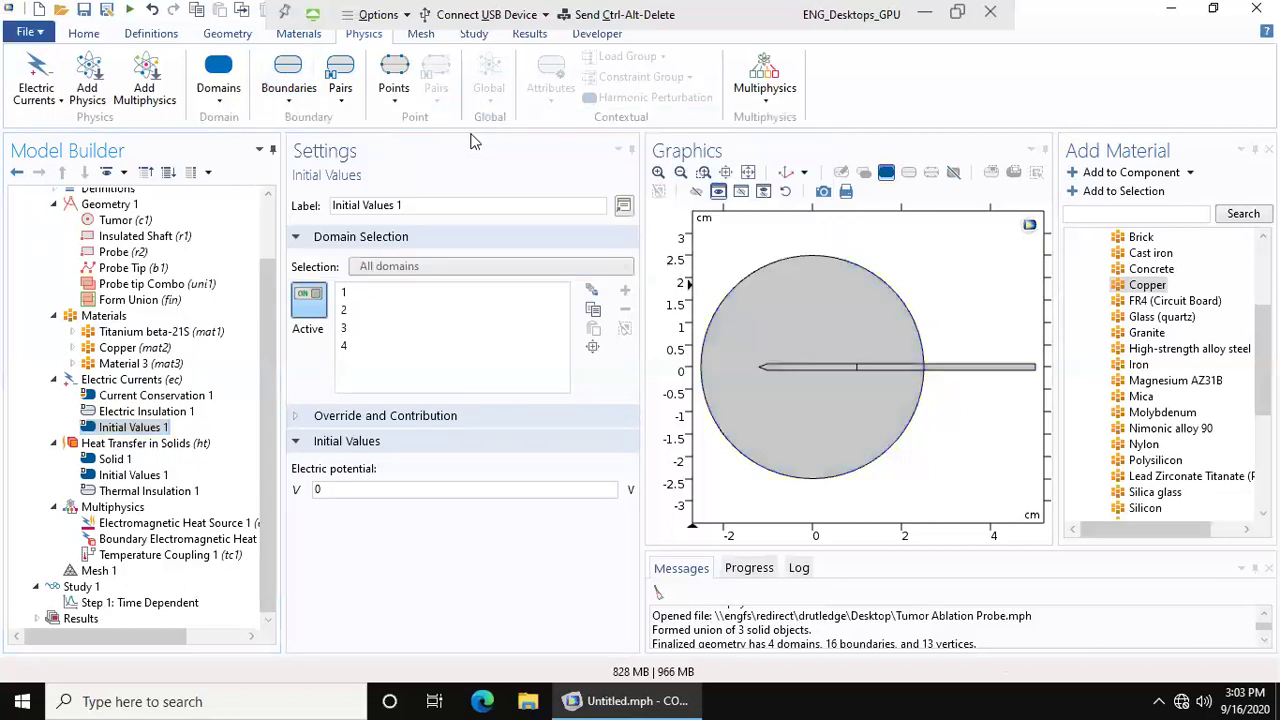
pyautogui.click(905, 369)
pyautogui.click(906, 366)
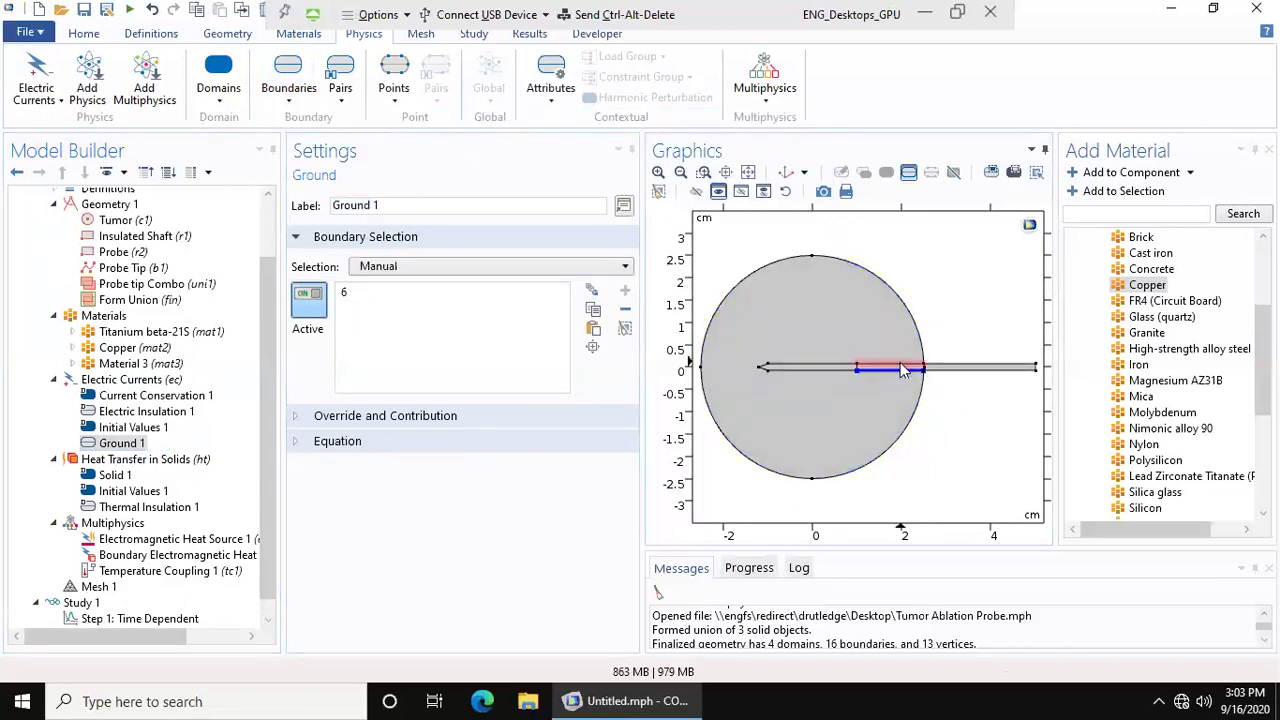
pyautogui.click(953, 369)
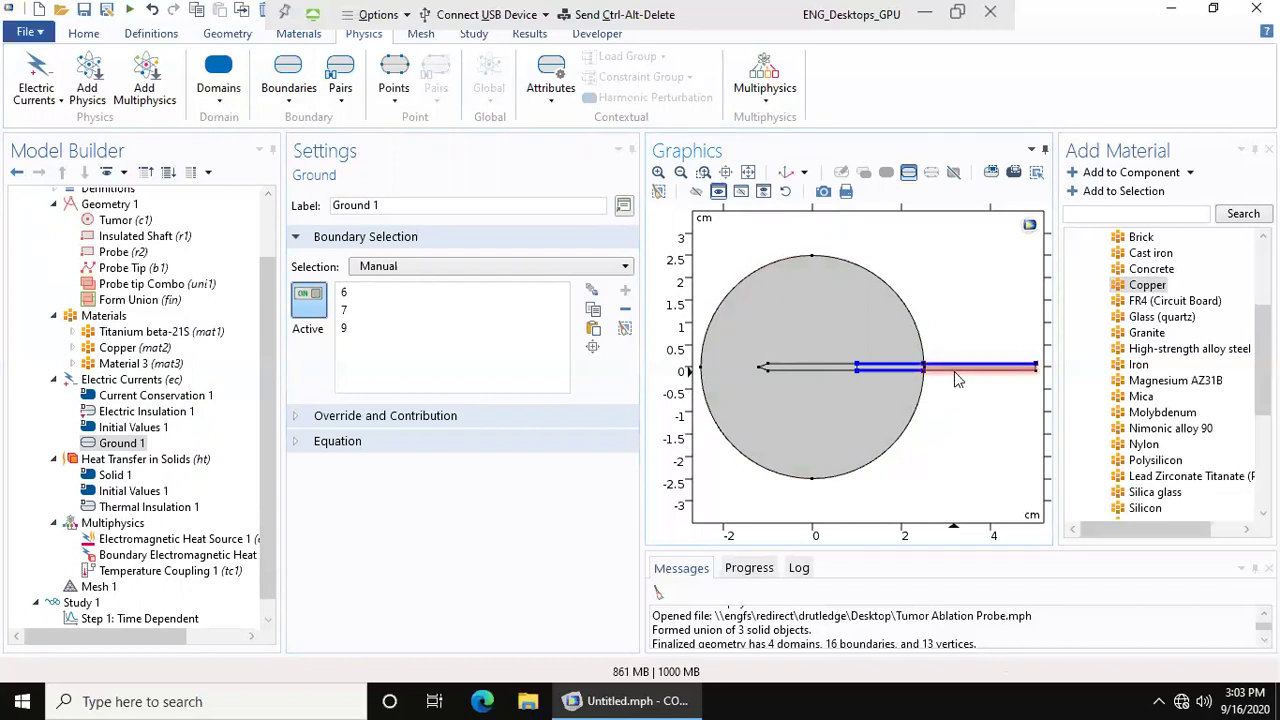
pyautogui.click(956, 376)
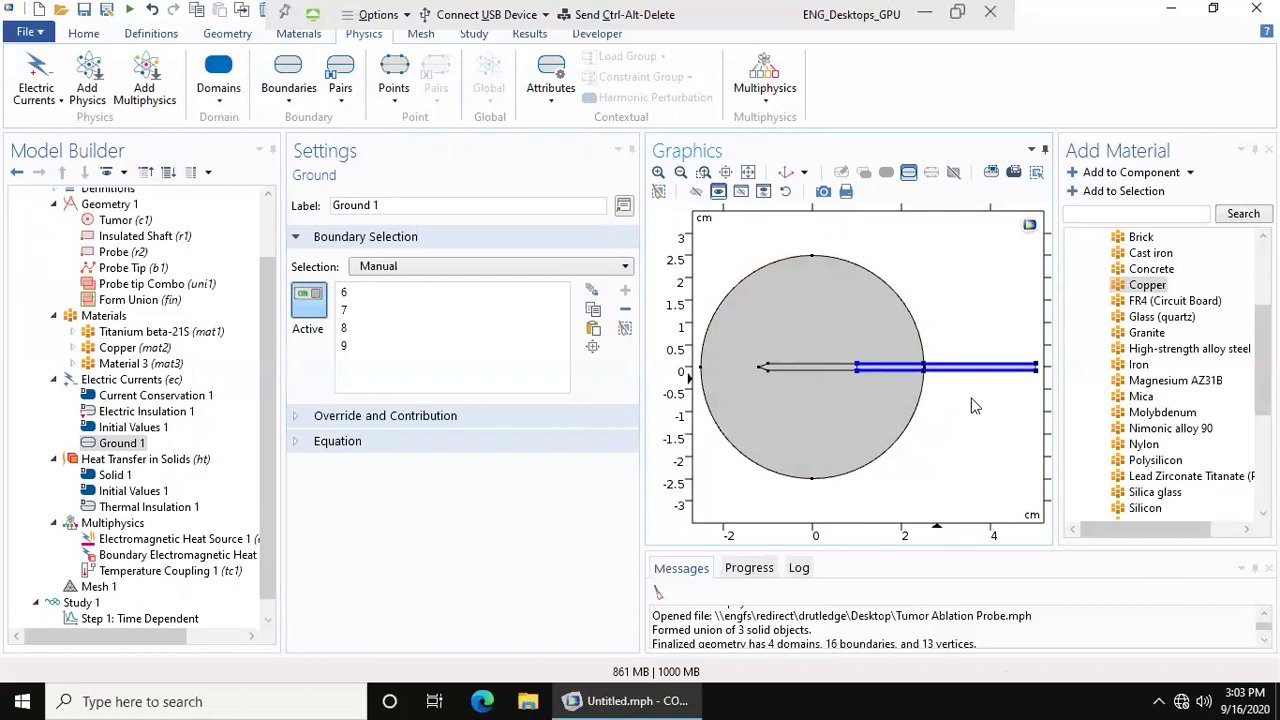
pyautogui.click(1037, 369)
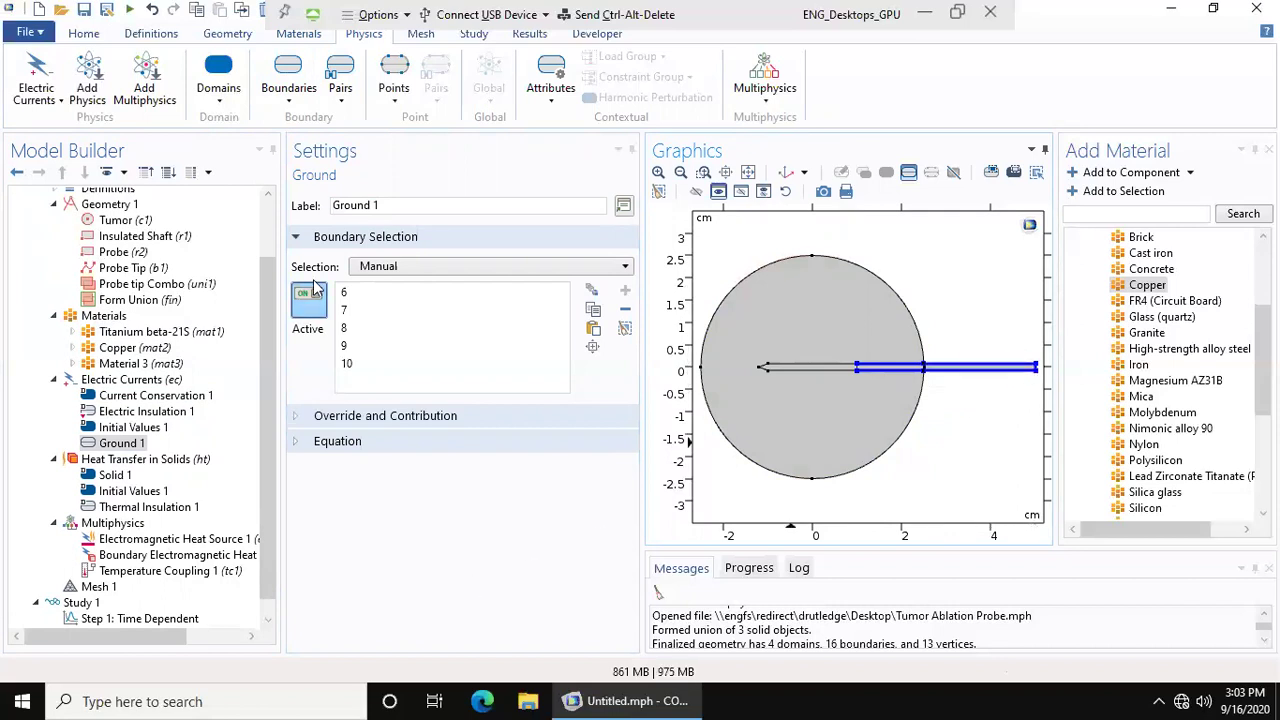
pyautogui.click(291, 102)
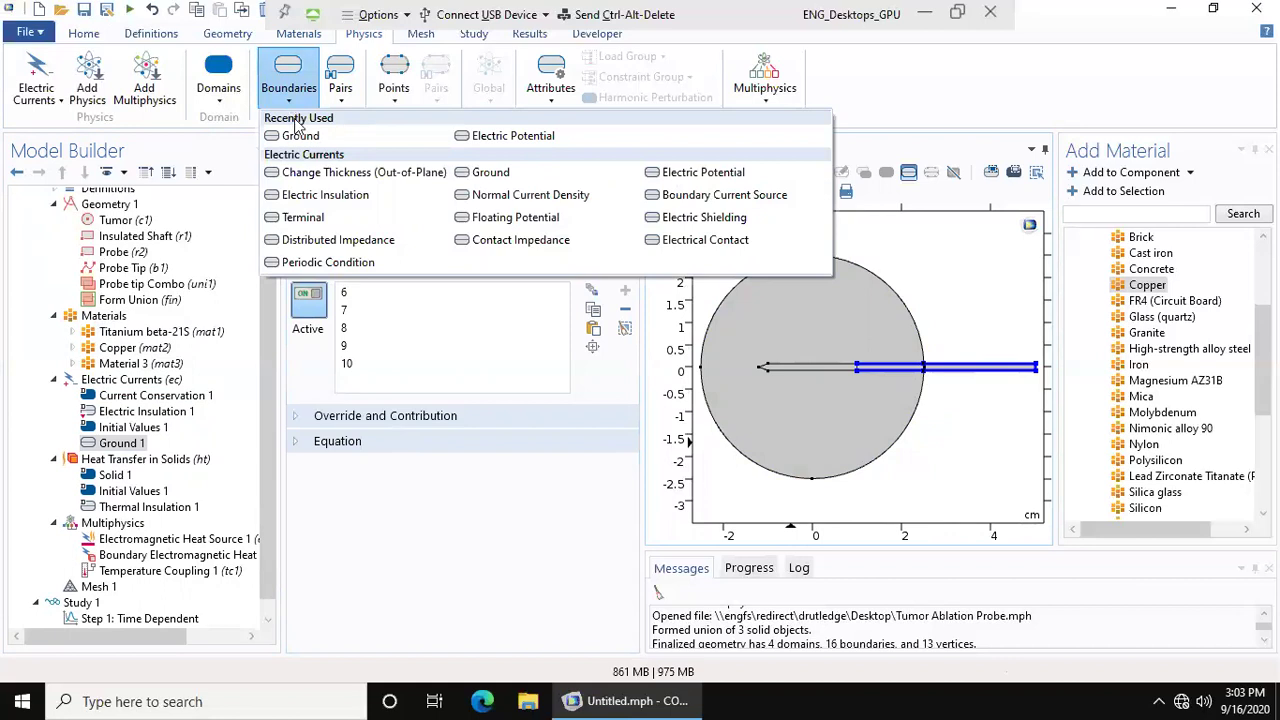
# - Apply an Electric Potential of 0.0025 V to probe tip boundaries 1–5
pyautogui.click(528, 137)
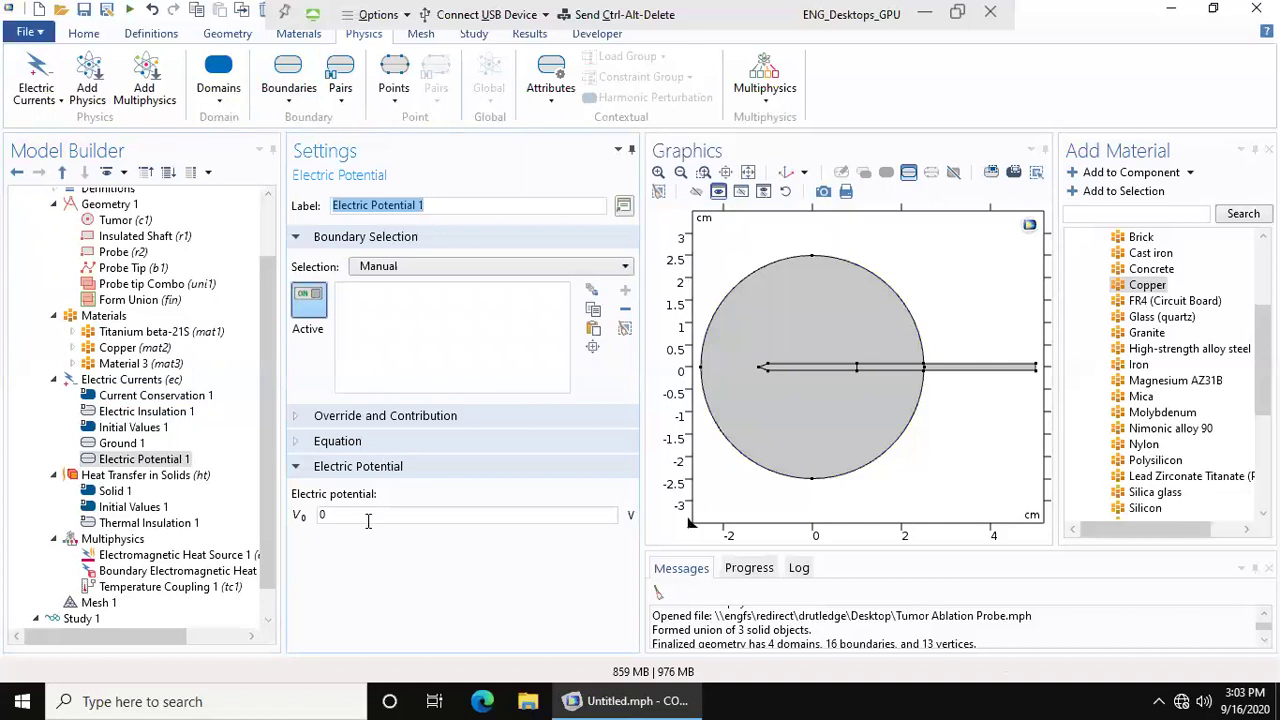
pyautogui.click(858, 370)
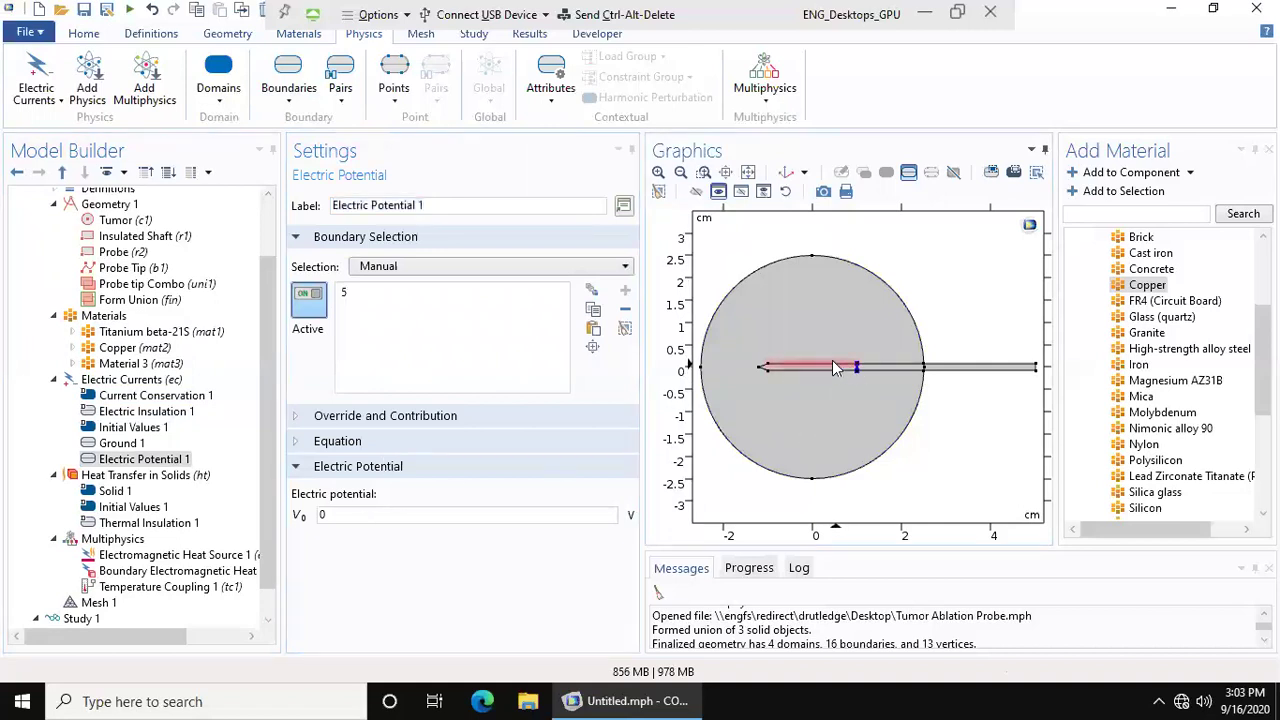
pyautogui.click(768, 368)
pyautogui.click(761, 366)
pyautogui.click(763, 367)
pyautogui.click(798, 369)
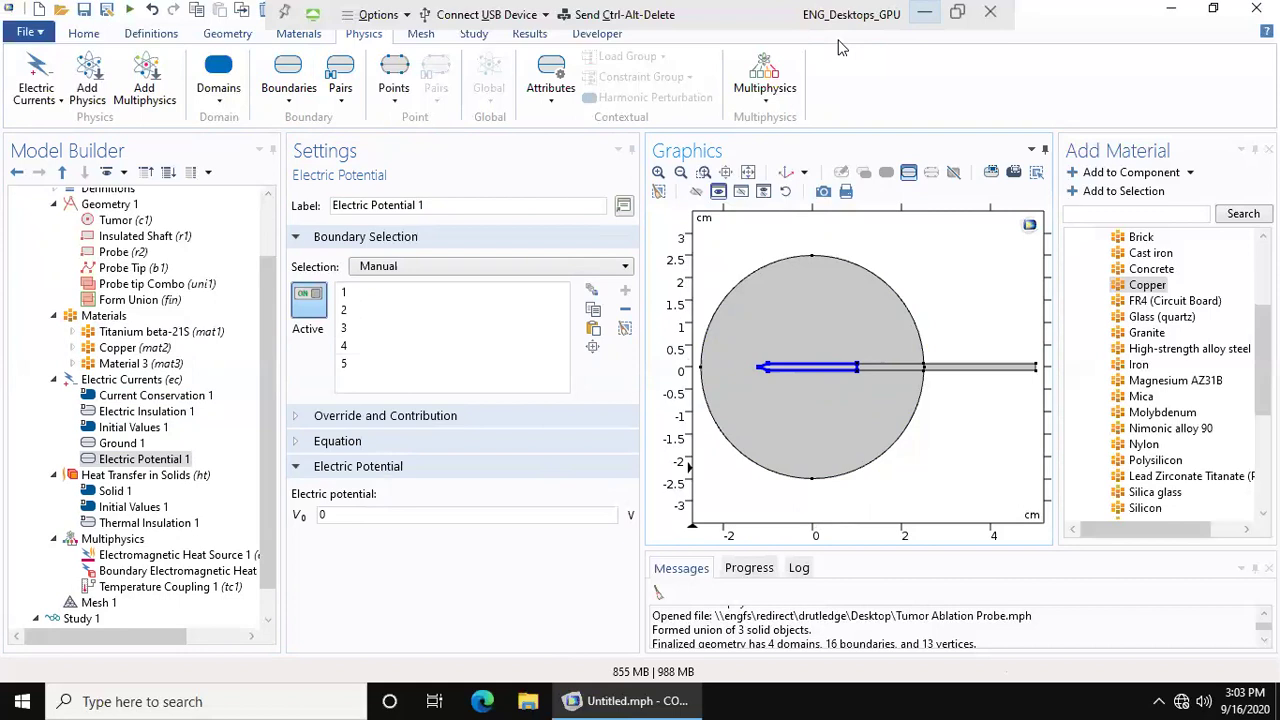
pyautogui.doubleClick(313, 518)
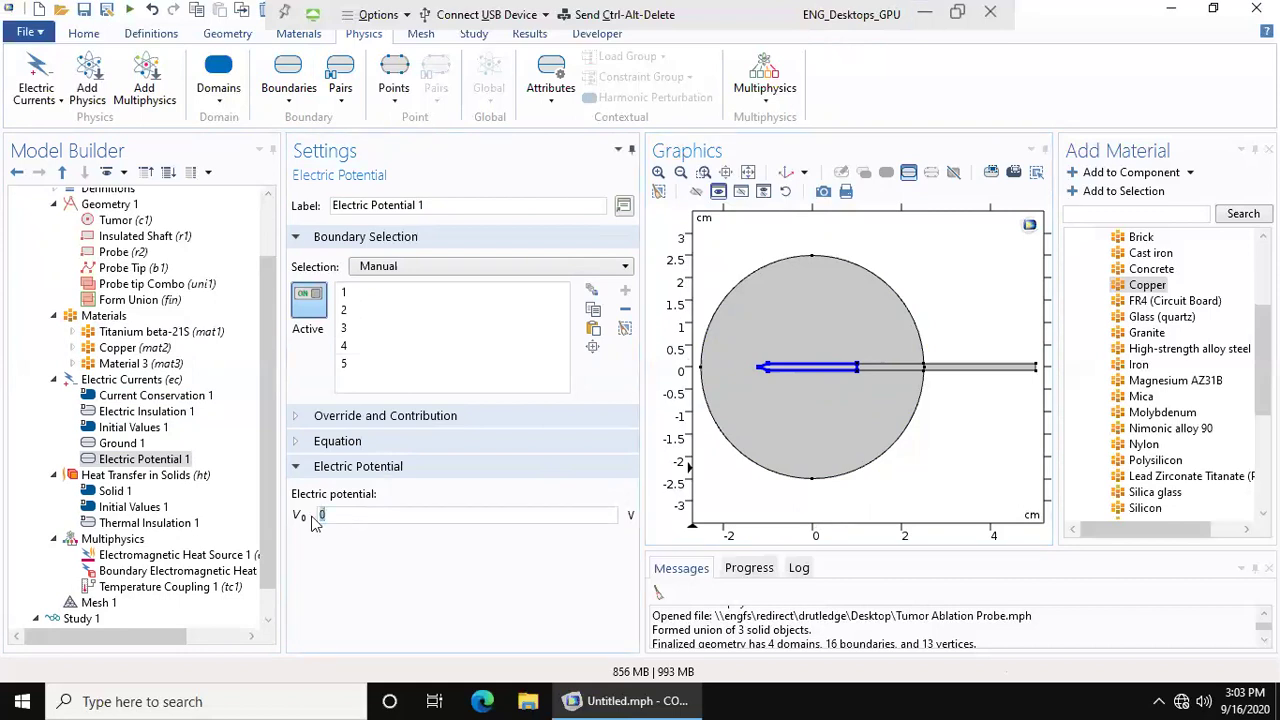
pyautogui.write('0.0025')
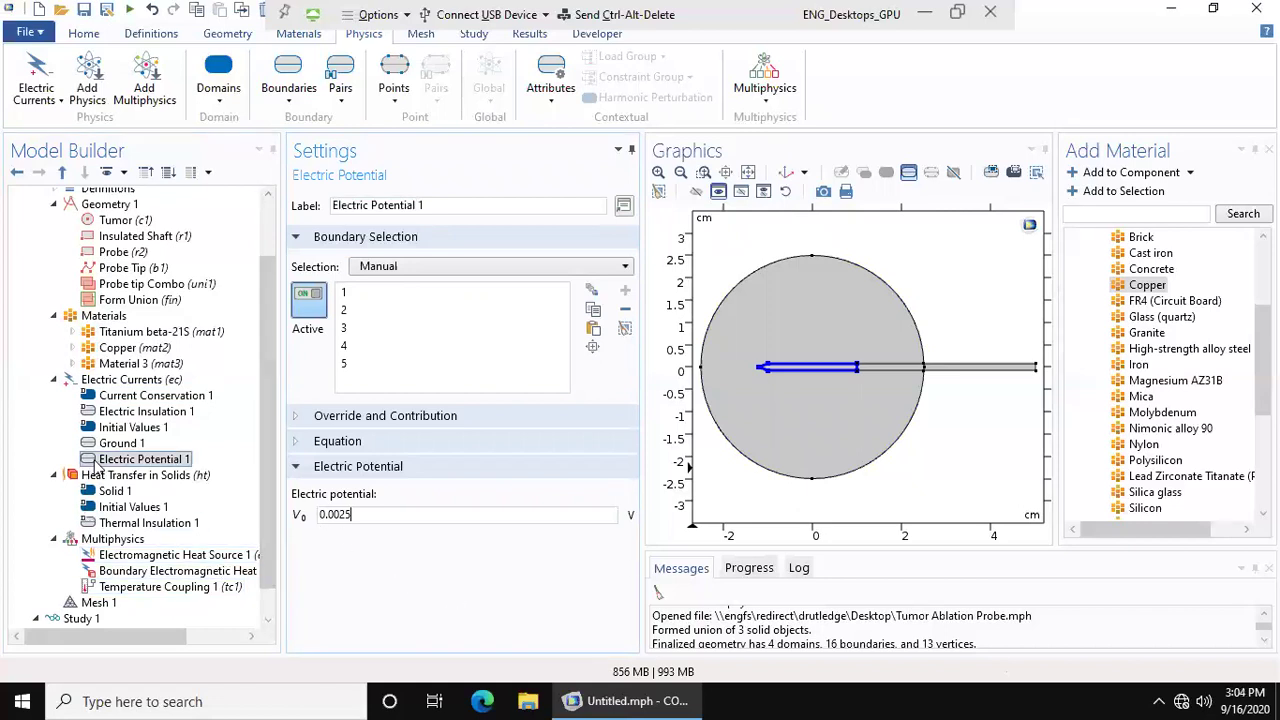
pyautogui.click(148, 381)
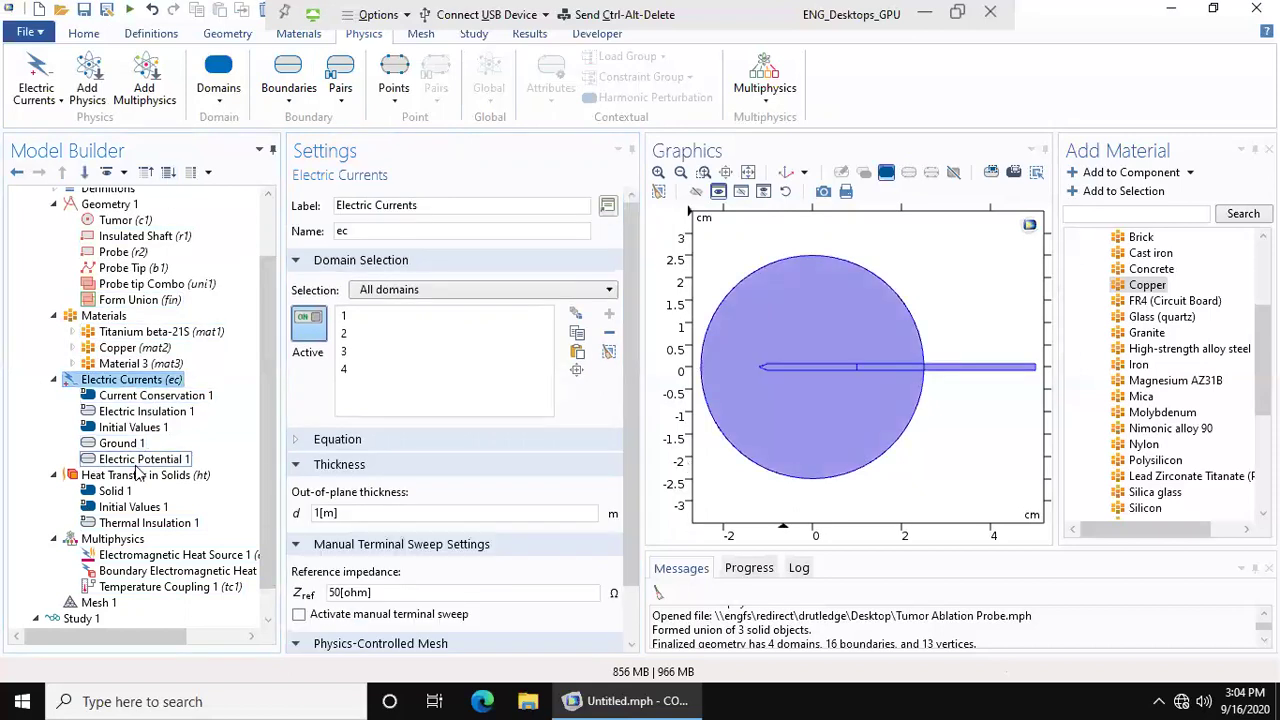
# - Set the Heat Transfer in Solids ambient temperature to 310 K
pyautogui.click(138, 475)
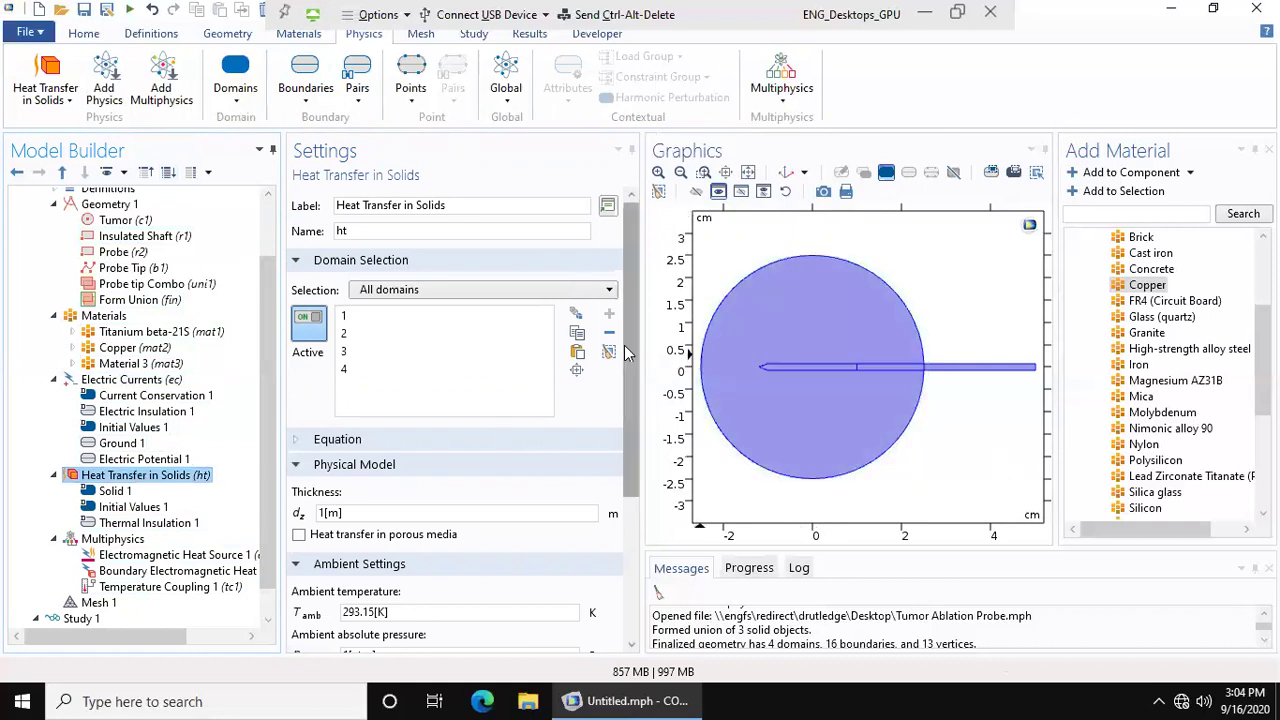
pyautogui.moveTo(626, 352); pyautogui.dragTo(619, 519)
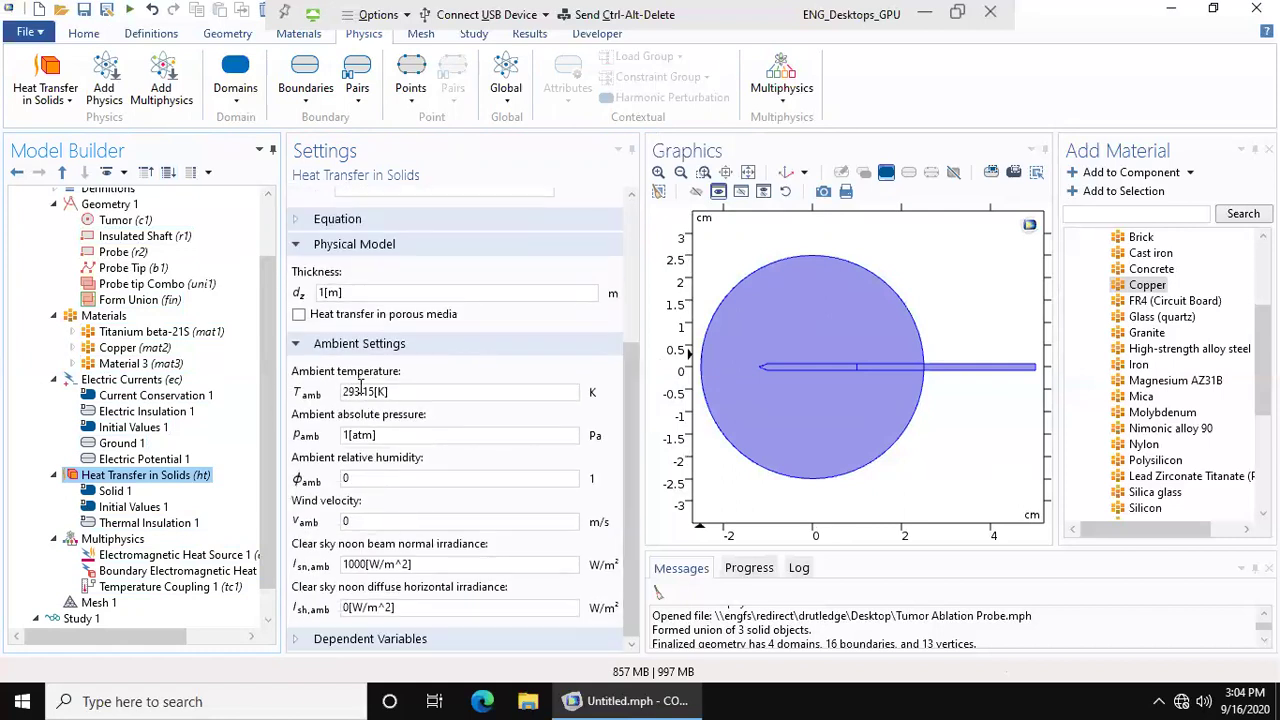
pyautogui.moveTo(375, 391); pyautogui.dragTo(320, 398)
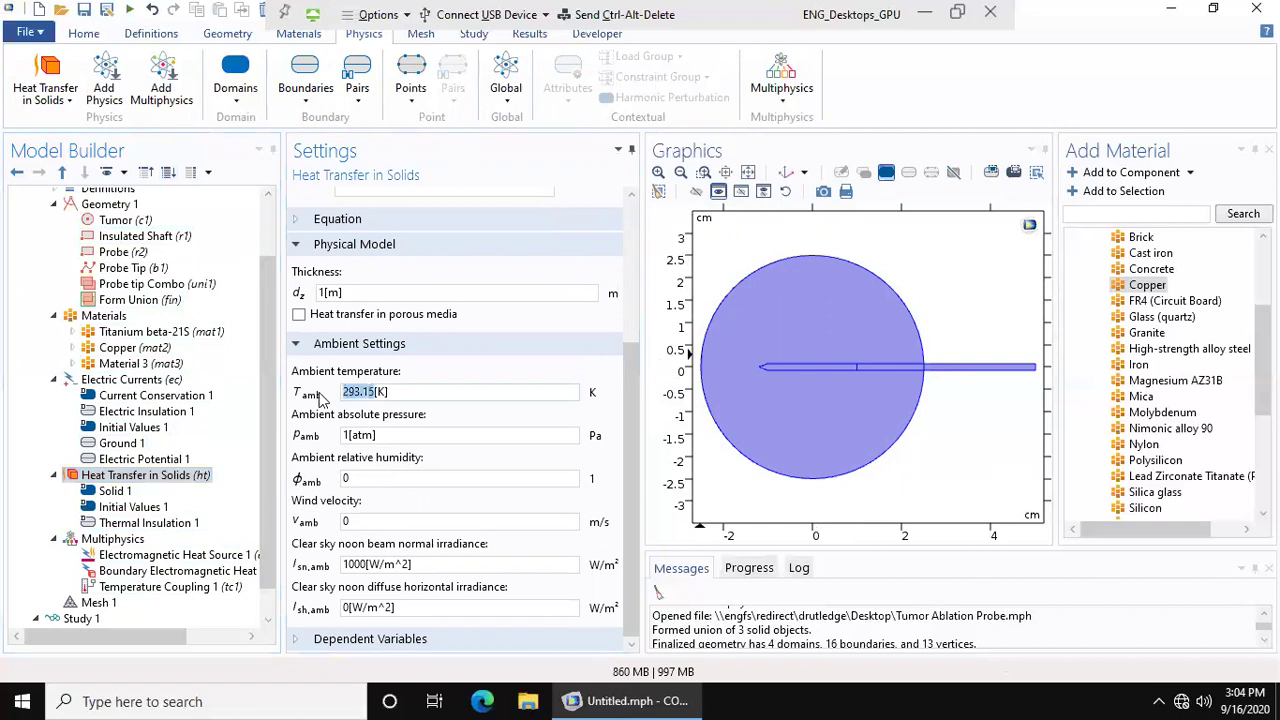
pyautogui.write('310')
pyautogui.scroll(1, 628, 405)
pyautogui.moveTo(628, 401); pyautogui.dragTo(628, 278)
# - Check Solid 1, set Initial Values 1 temperature to 310 K, and review Thermal Insulation 1
pyautogui.click(124, 494)
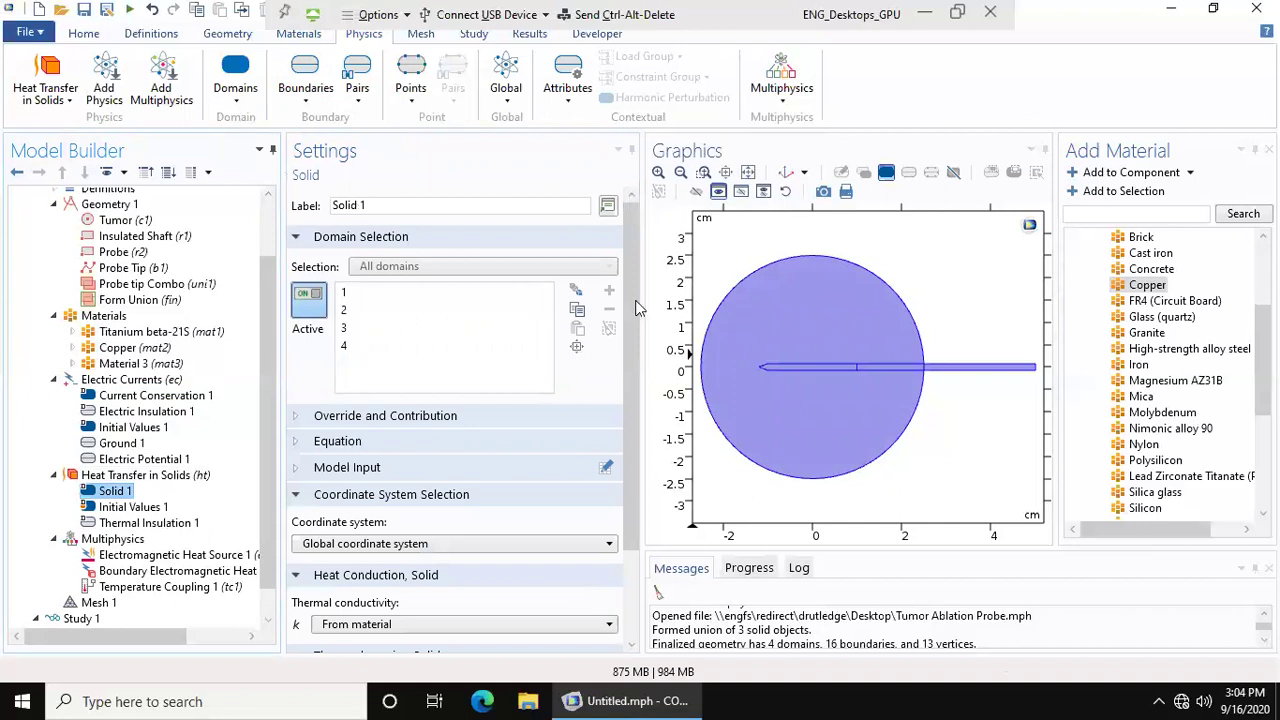
pyautogui.scroll(-3, 630, 440)
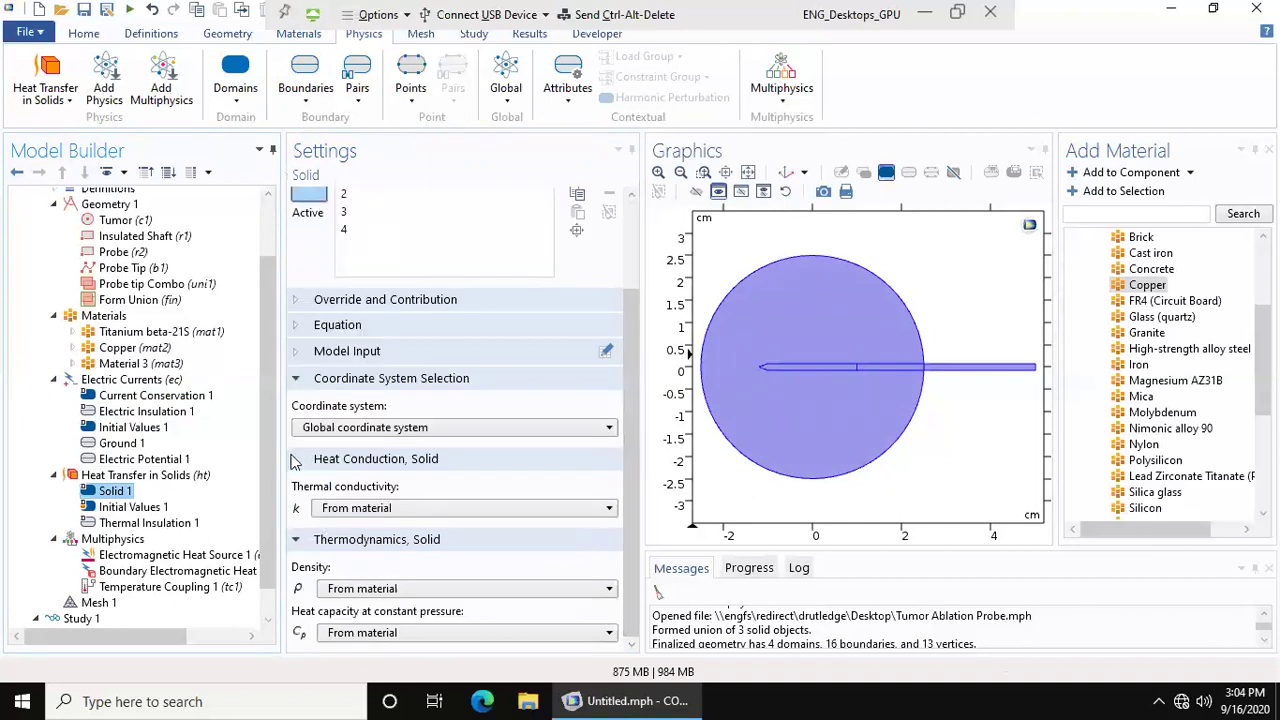
pyautogui.click(106, 508)
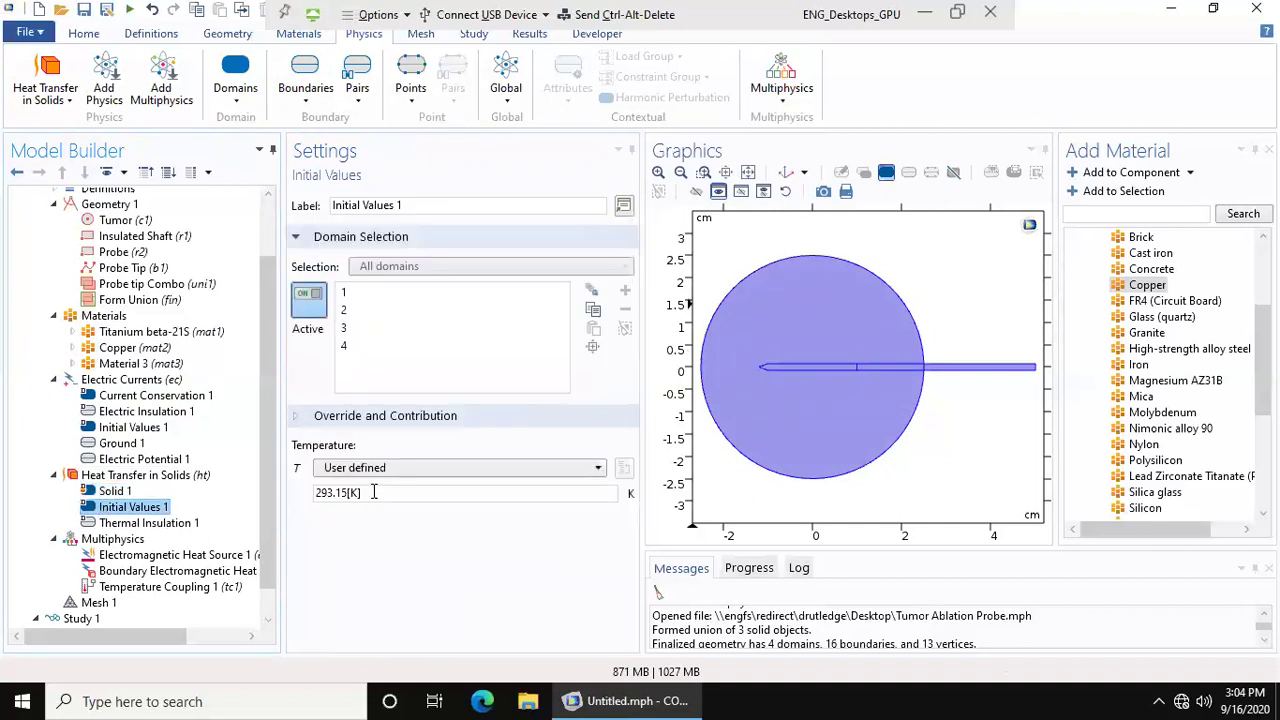
pyautogui.moveTo(347, 492); pyautogui.dragTo(252, 505)
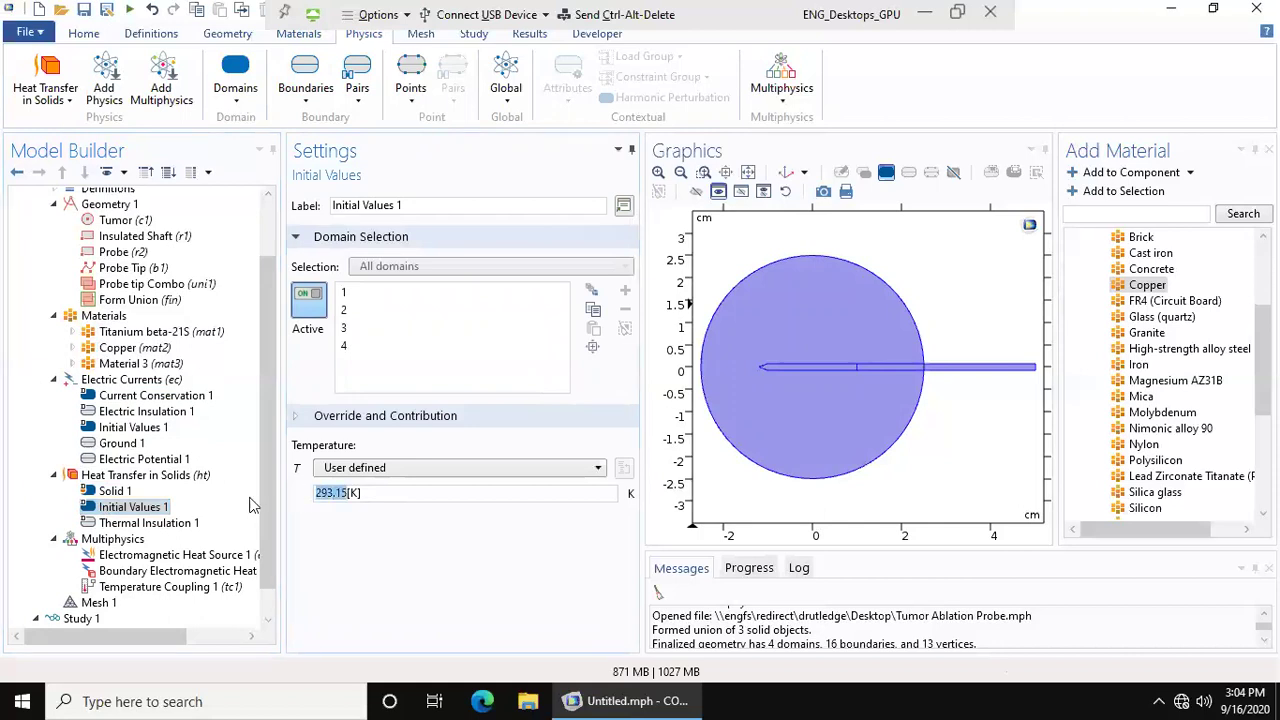
pyautogui.write('310')
pyautogui.click(166, 524)
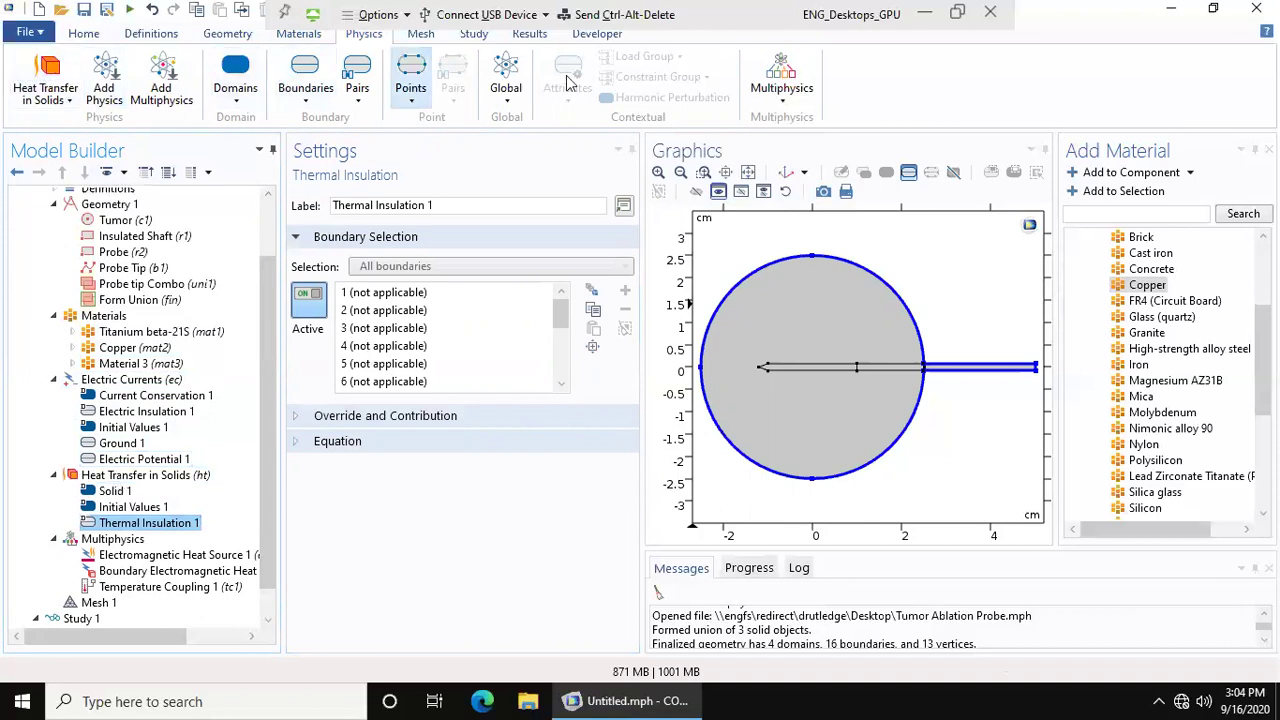
# - Add a convective Heat Flux with h = 5 W/(m²·K) and external temperature 310 K
pyautogui.click(312, 100)
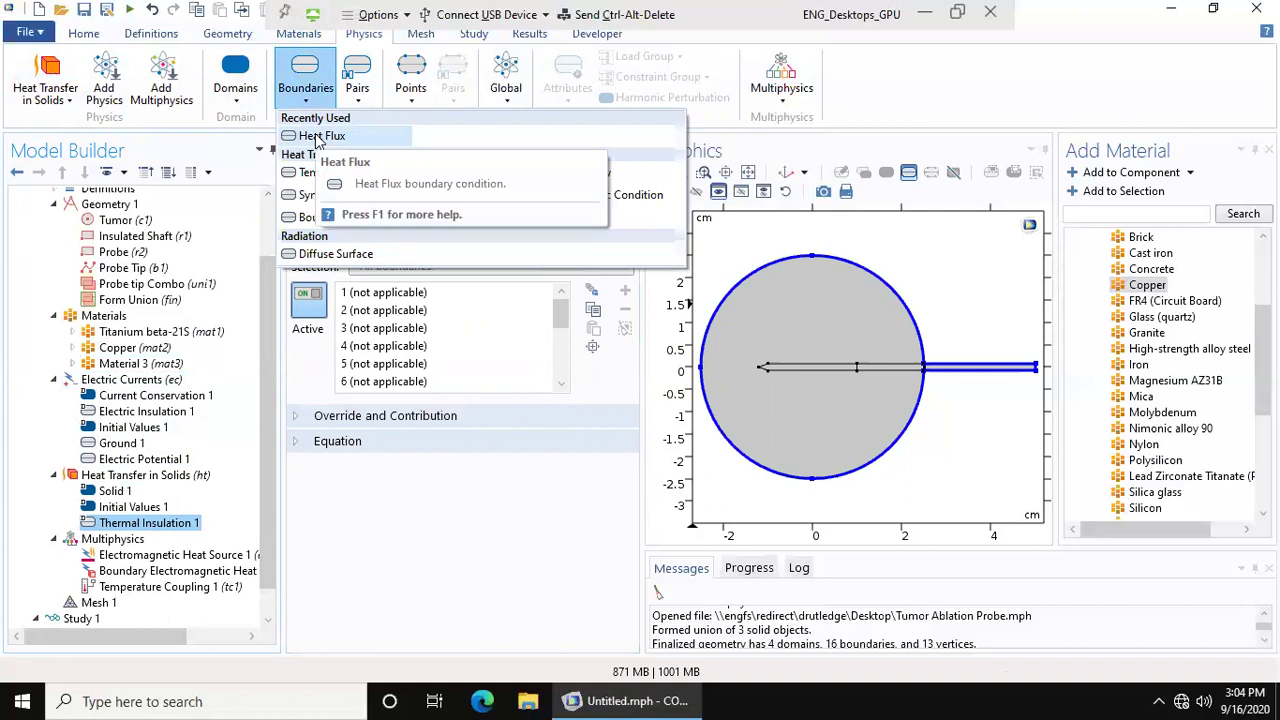
pyautogui.click(320, 137)
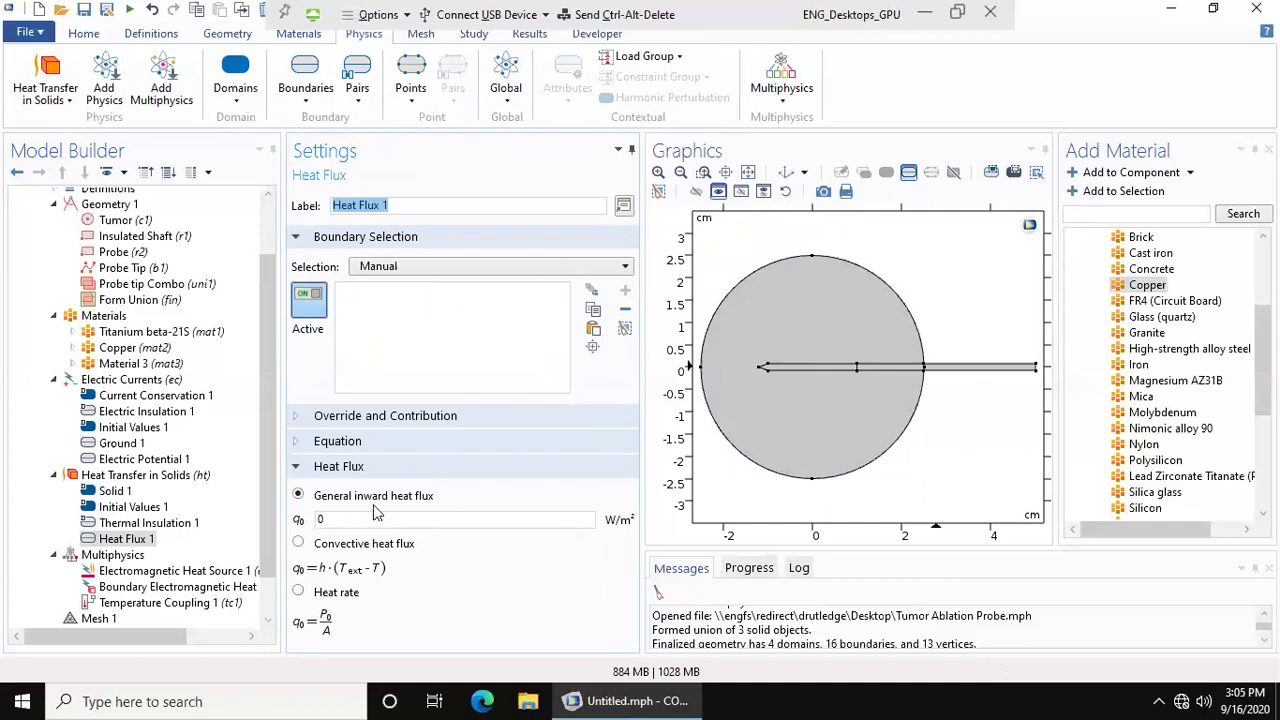
pyautogui.click(299, 542)
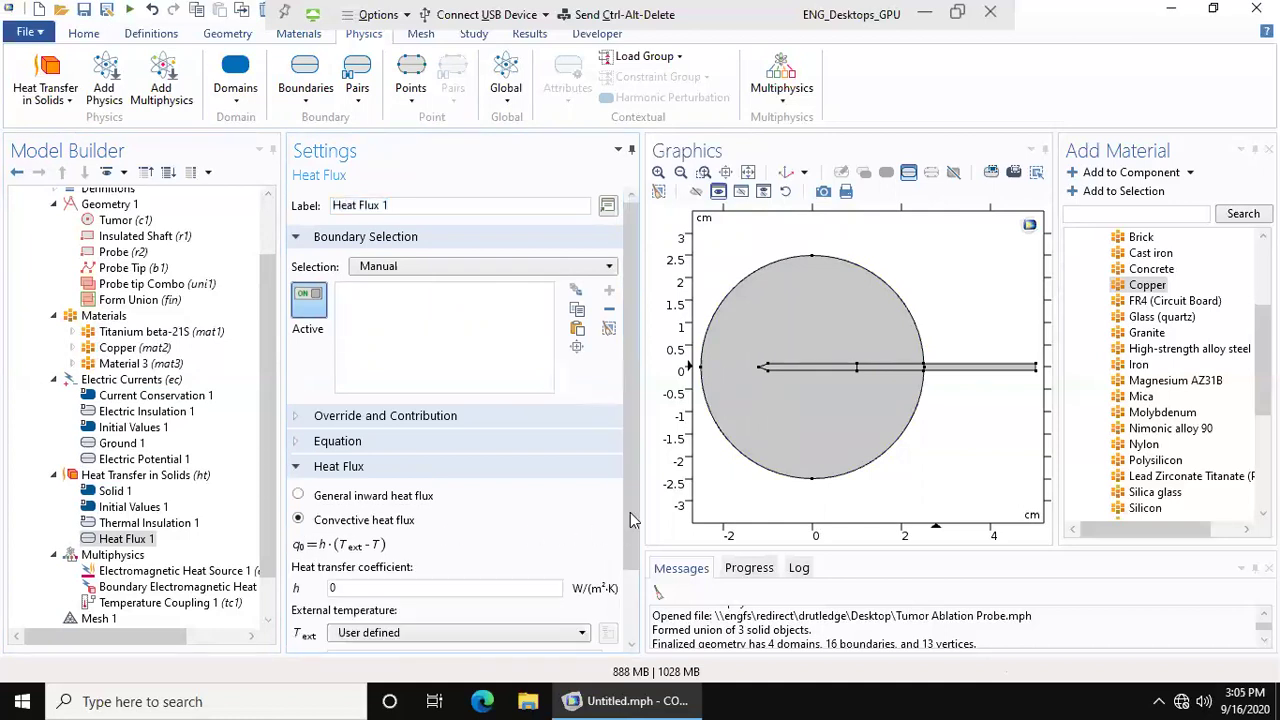
pyautogui.click(630, 591)
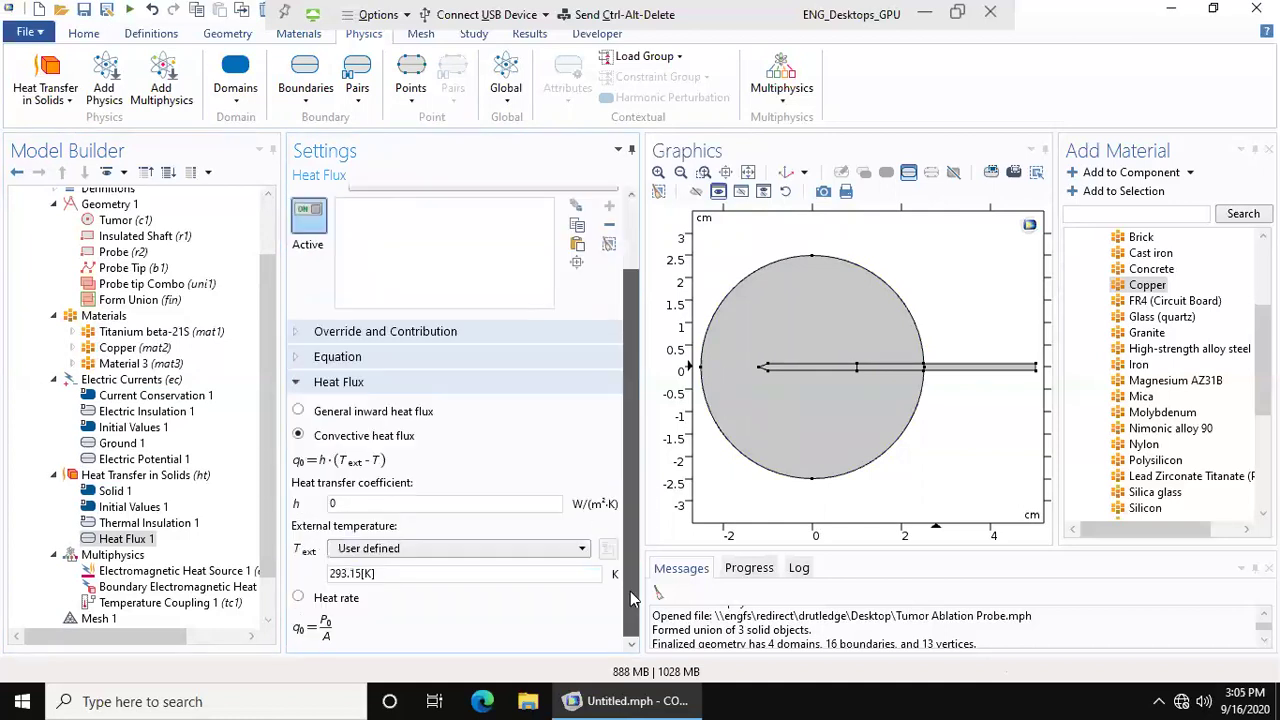
pyautogui.doubleClick(332, 505)
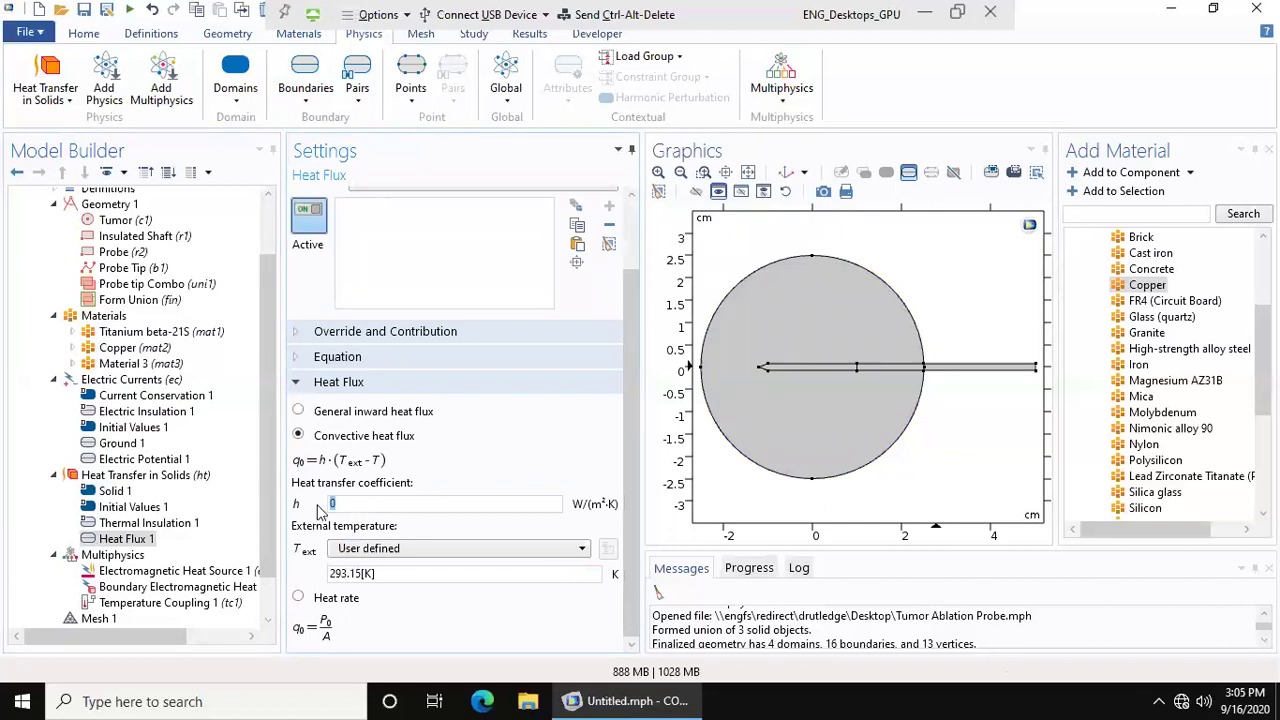
pyautogui.write('5')
pyautogui.moveTo(363, 573); pyautogui.dragTo(297, 580)
pyautogui.write('310')
pyautogui.scroll(-1, 273, 495)
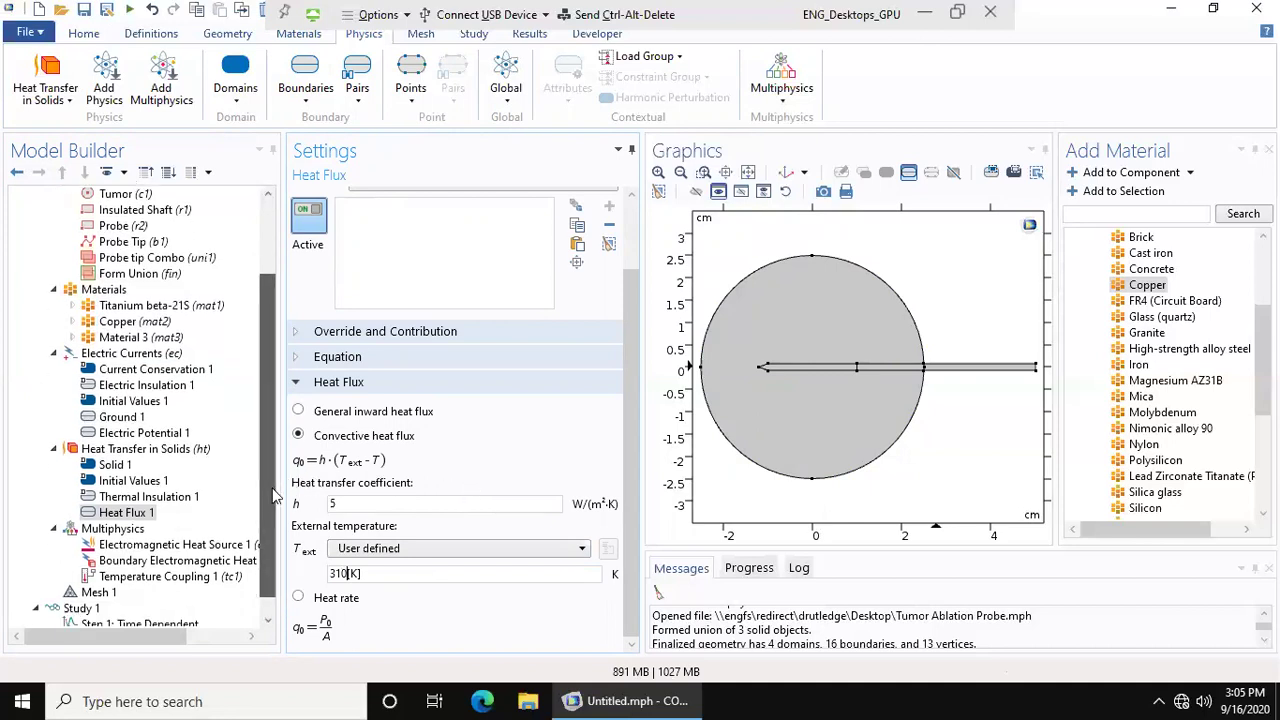
pyautogui.scroll(-1, 273, 495)
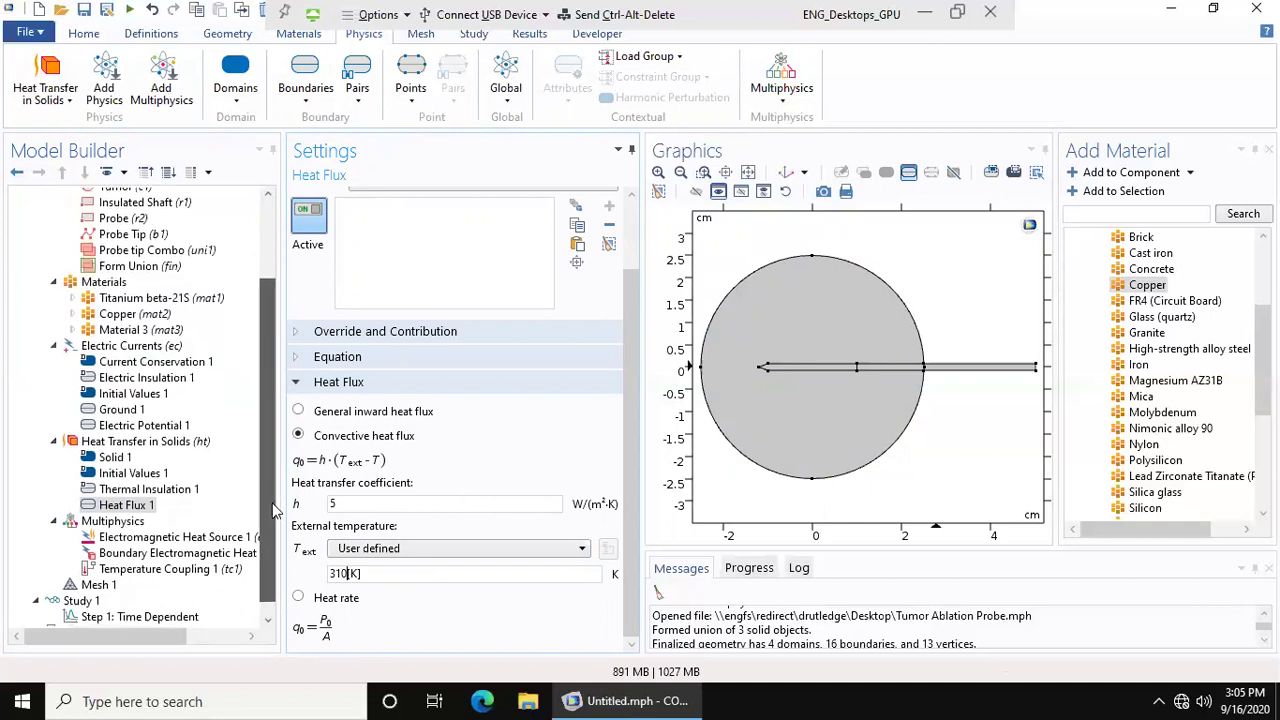
# - Inspect both Electromagnetic Heat Source couplings, then Temperature Coupling 1's source and destination
pyautogui.click(133, 508)
pyautogui.click(140, 525)
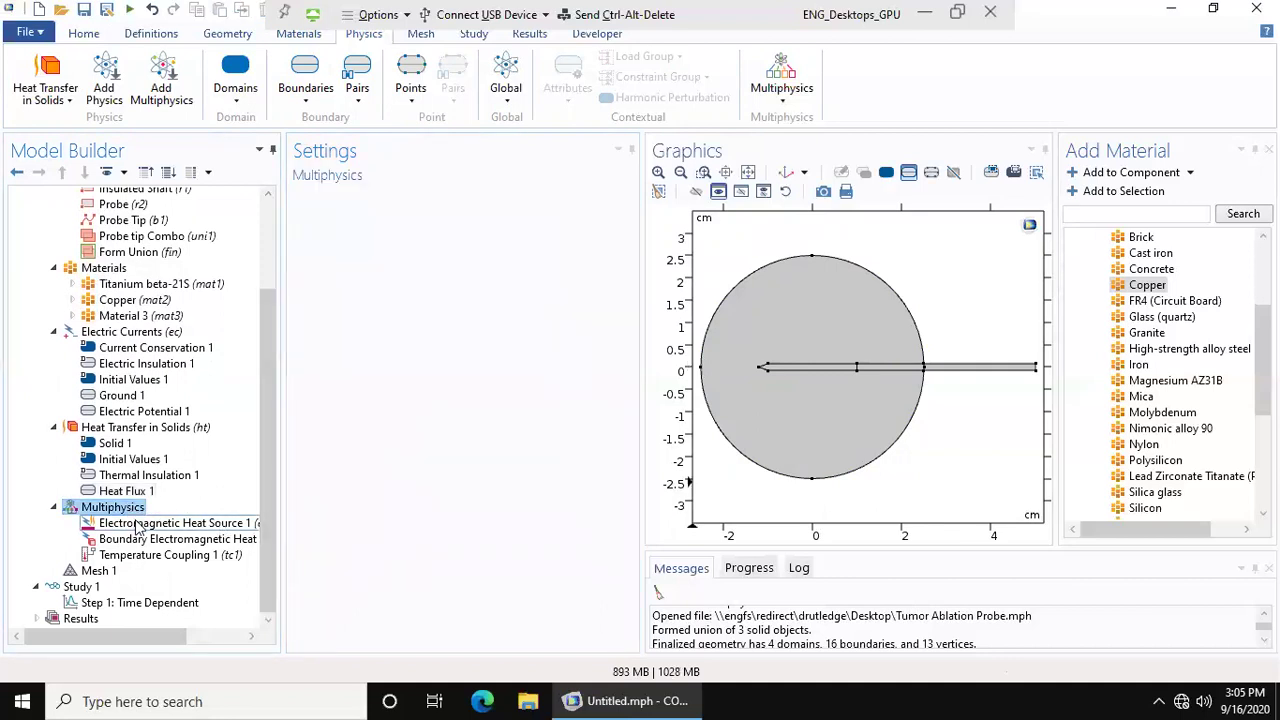
pyautogui.click(142, 539)
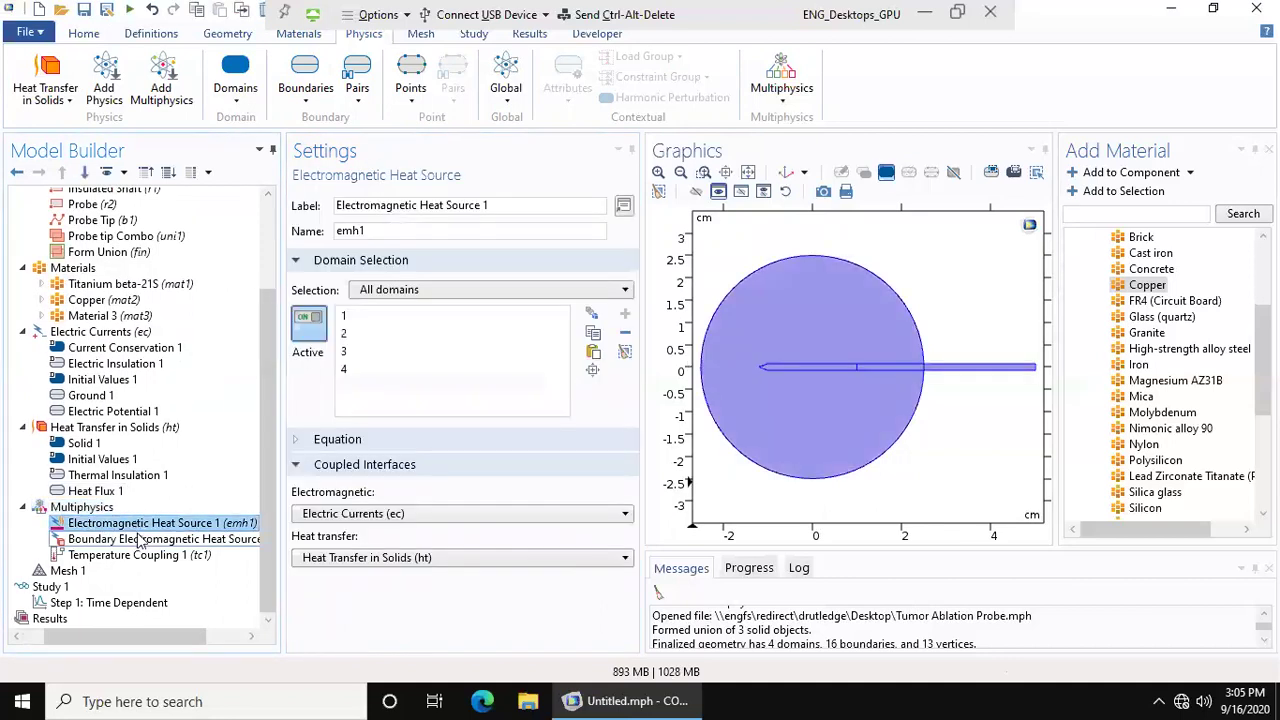
pyautogui.moveTo(137, 636); pyautogui.dragTo(77, 636)
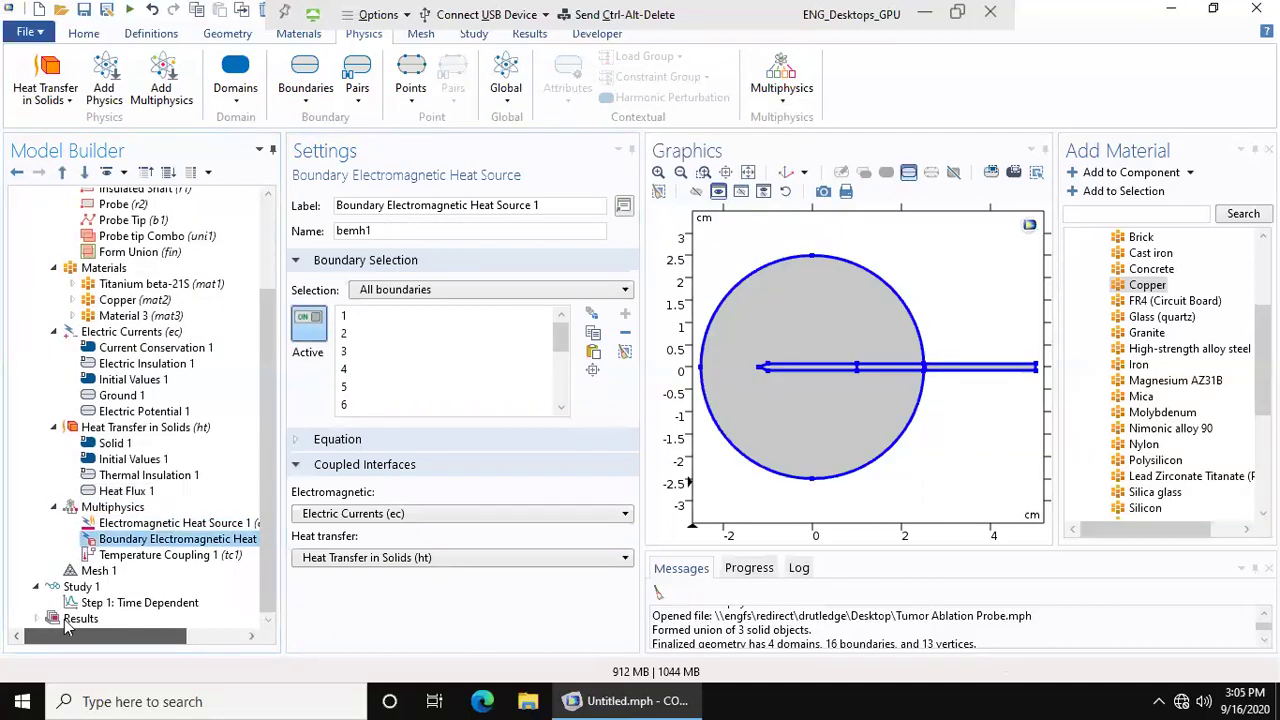
pyautogui.click(113, 556)
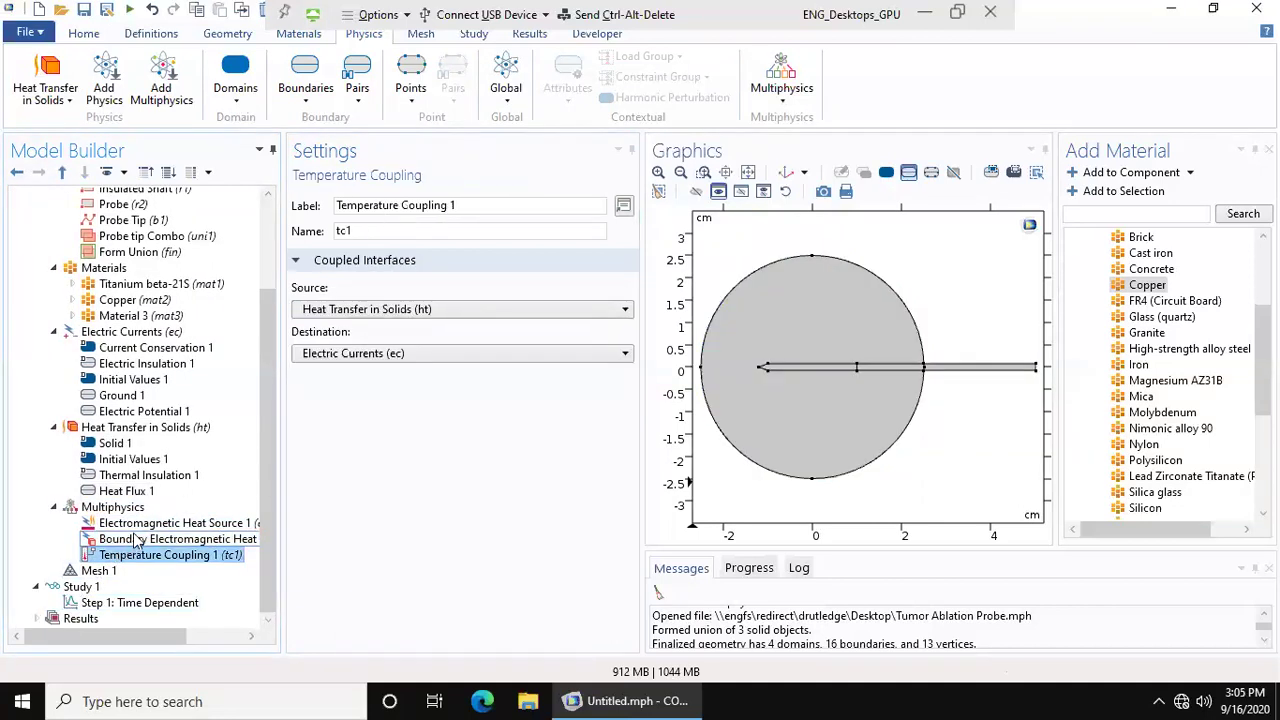